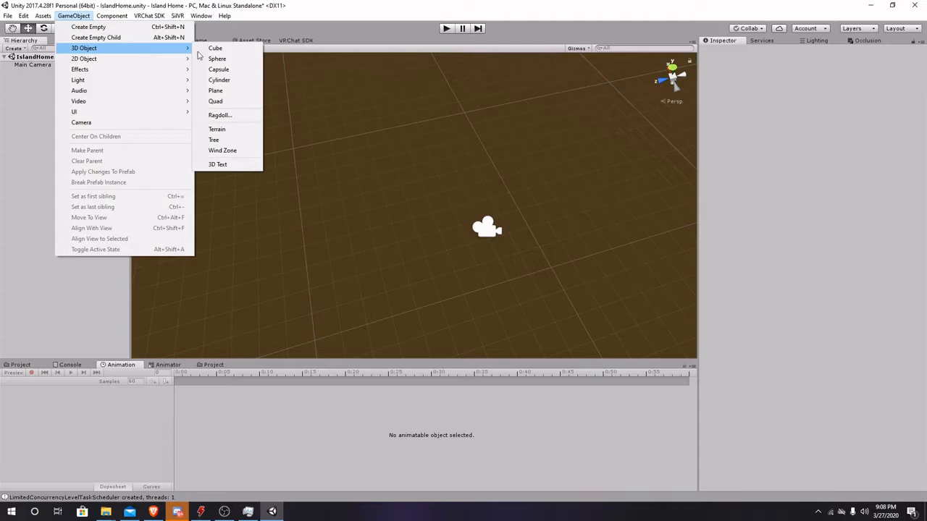
Create a sphere in the scene and scale it uniformly to about 2.15.
{"action": "left_click", "coordinate": [220, 59]}
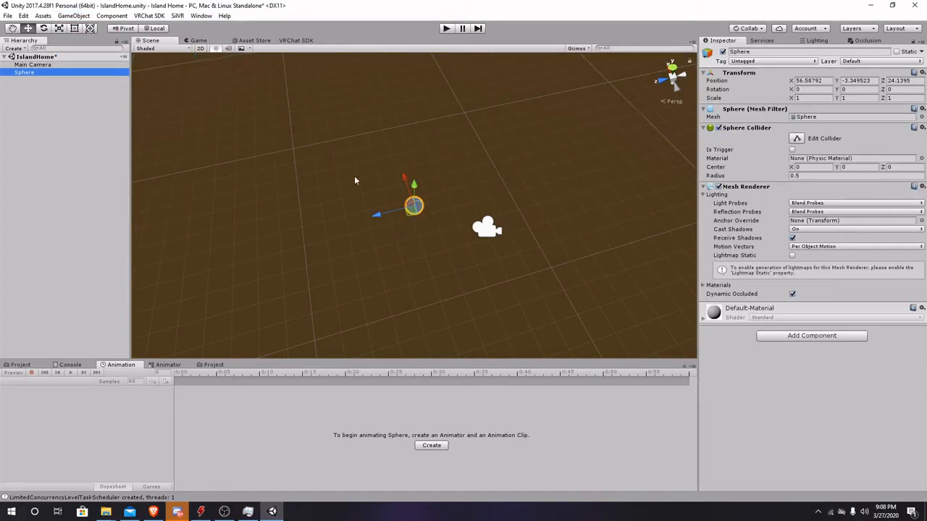
{"action": "scroll", "coordinate": [354, 181], "scroll_direction": "up", "scroll_amount": 2}
{"action": "key", "text": "e"}
{"action": "key", "text": "r"}
{"action": "left_click_drag", "start_coordinate": [414, 205], "coordinate": [463, 182]}
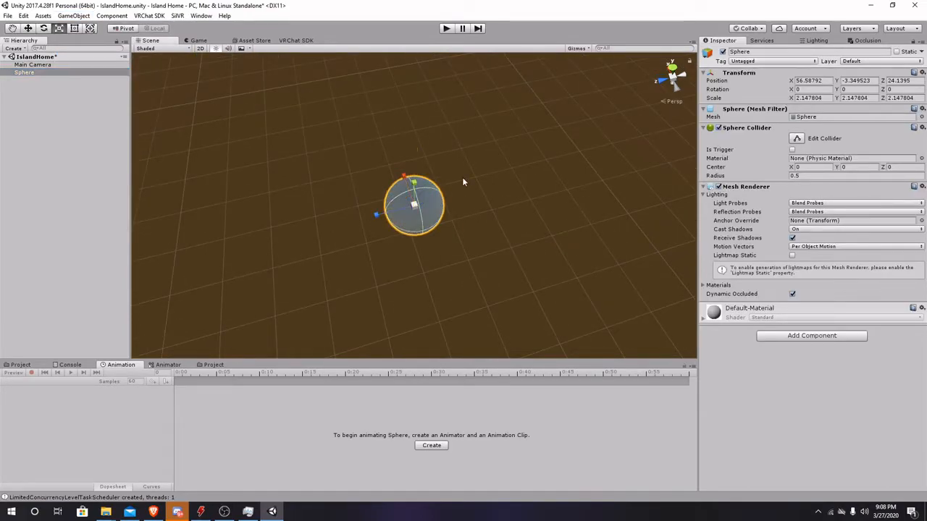
Duplicate the sphere, move the copy along Z to about 21.04 and scale it uniformly to about 1.08.
{"action": "key", "text": "ctrl+d"}
{"action": "key", "text": "w"}
{"action": "left_click_drag", "start_coordinate": [378, 214], "coordinate": [461, 206]}
{"action": "key", "text": "e"}
{"action": "key", "text": "r"}
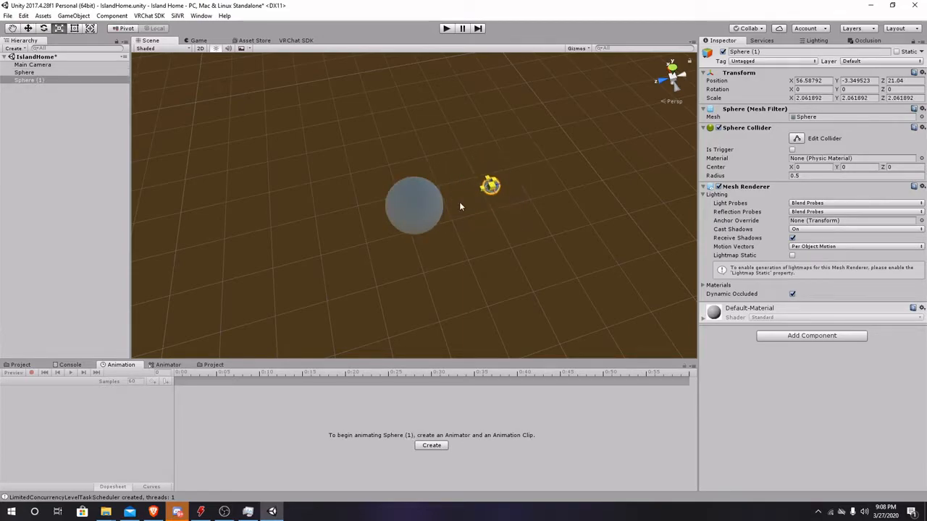
{"action": "key", "text": "f"}
{"action": "right_click_drag", "start_coordinate": [441, 190], "coordinate": [391, 225]}
Create an empty GameObject from the large sphere and move it out to the scene's root level, keeping the sphere's position.
{"action": "left_click", "coordinate": [389, 223]}
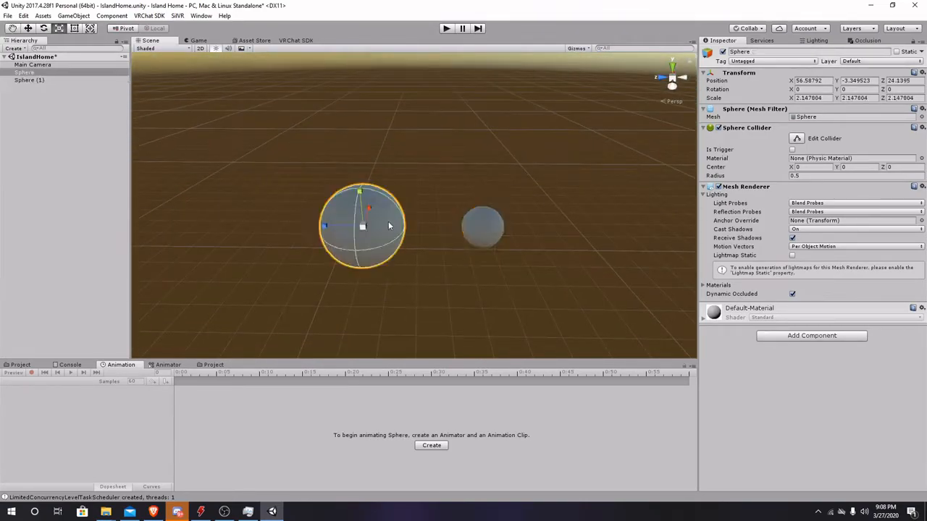
{"action": "right_click", "coordinate": [61, 74]}
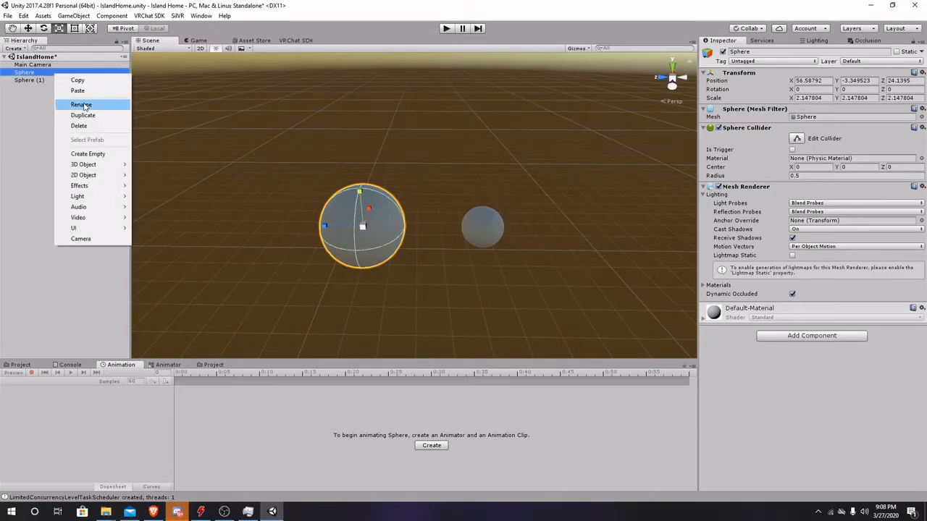
{"action": "left_click", "coordinate": [93, 152]}
{"action": "mouse_move", "coordinate": [41, 76]}
{"action": "left_mouse_down"}
{"action": "mouse_move", "coordinate": [40, 67]}
{"action": "mouse_move", "coordinate": [45, 84]}
{"action": "left_mouse_up"}
Apply material 2 from the Mats folder to the small sphere and material 3 to the large sphere.
{"action": "left_click", "coordinate": [483, 227]}
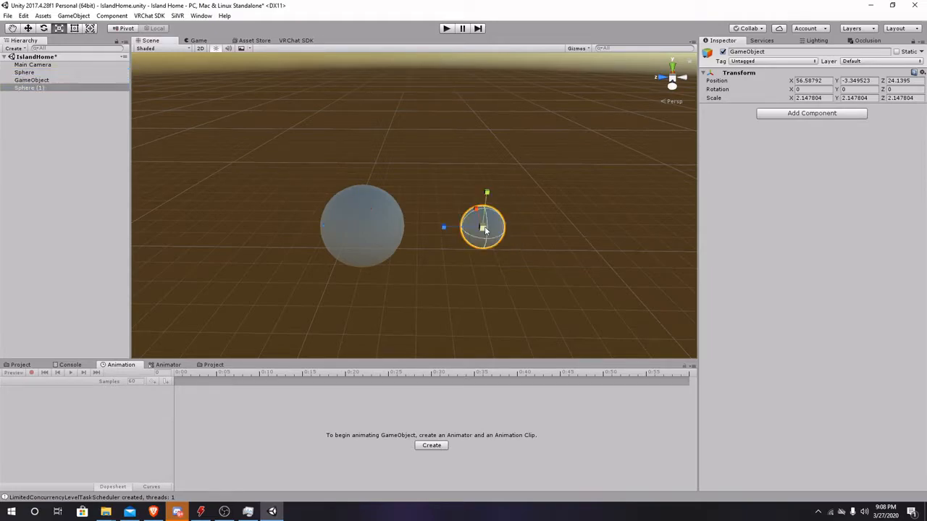
{"action": "left_click", "coordinate": [29, 368]}
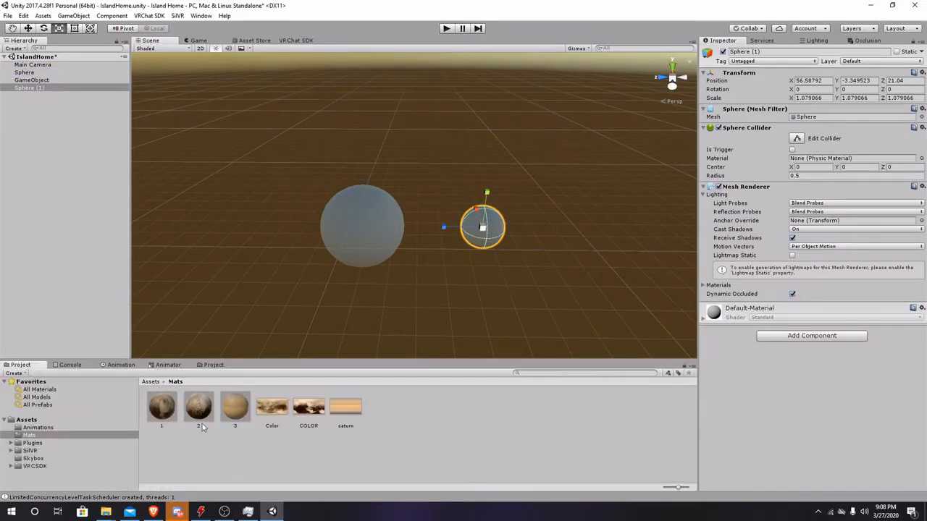
{"action": "left_click_drag", "start_coordinate": [198, 412], "coordinate": [483, 226]}
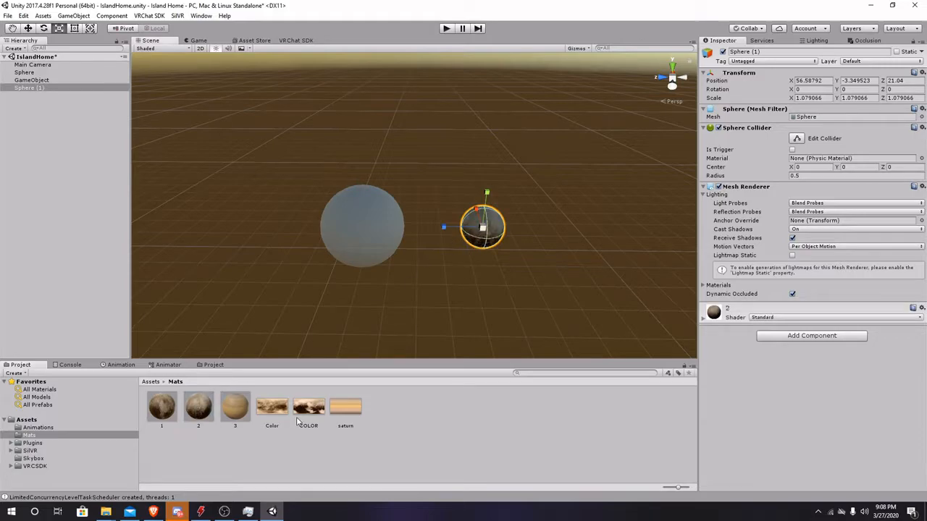
{"action": "scroll", "coordinate": [381, 232], "scroll_direction": "up", "scroll_amount": 3}
{"action": "left_click_drag", "start_coordinate": [384, 237], "coordinate": [428, 202], "text": "alt"}
{"action": "middle_click_drag", "start_coordinate": [428, 203], "coordinate": [409, 234]}
{"action": "left_click_drag", "start_coordinate": [408, 234], "coordinate": [452, 232], "text": "alt"}
{"action": "scroll", "coordinate": [451, 232], "scroll_direction": "down", "scroll_amount": 2}
{"action": "key", "text": "e"}
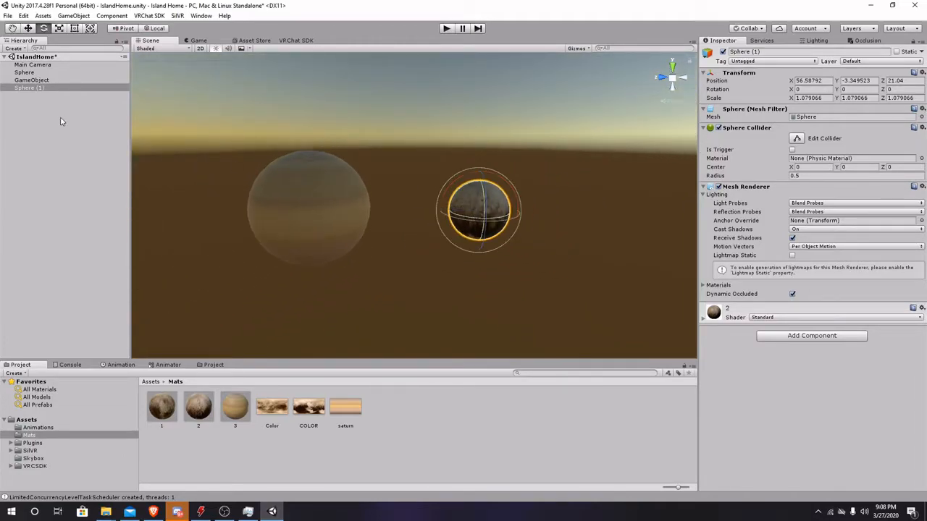
Create an animation clip for Sphere (1) saved as rotator.anim in the Animations folder, replacing the existing file.
{"action": "left_click", "coordinate": [166, 365]}
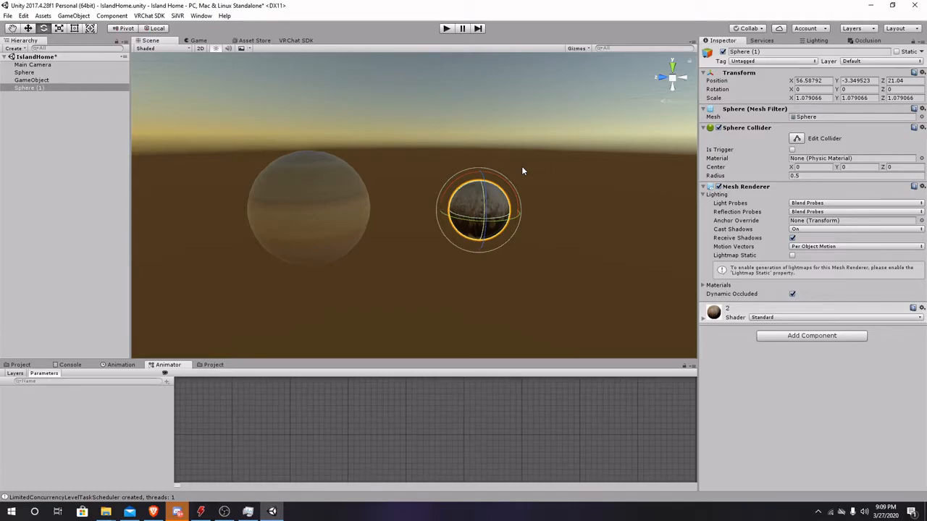
{"action": "scroll", "coordinate": [539, 149], "scroll_direction": "up", "scroll_amount": 3}
{"action": "middle_click_drag", "start_coordinate": [540, 149], "coordinate": [492, 254]}
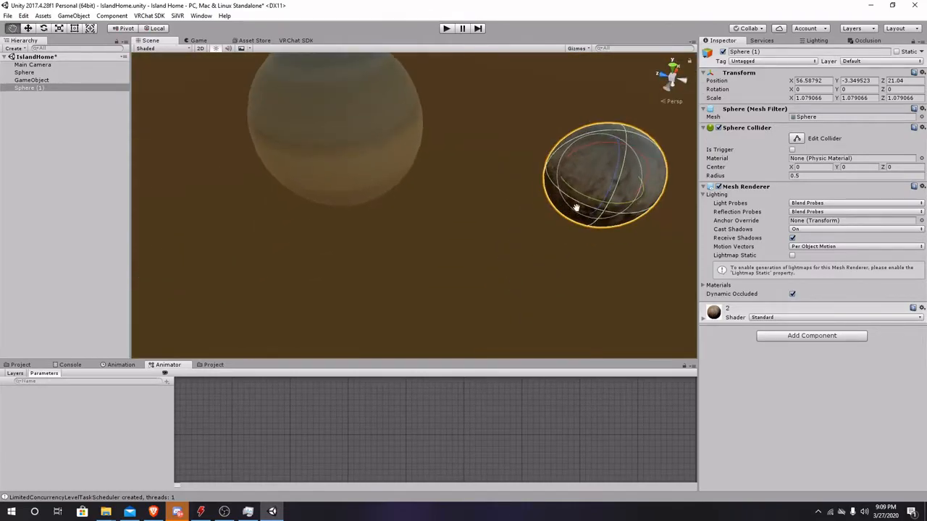
{"action": "left_click", "coordinate": [118, 365]}
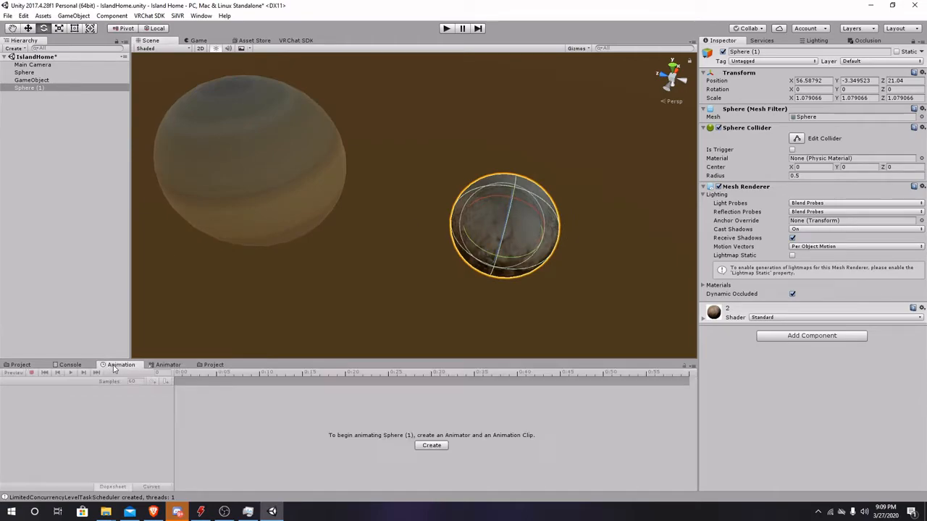
{"action": "left_click", "coordinate": [431, 446]}
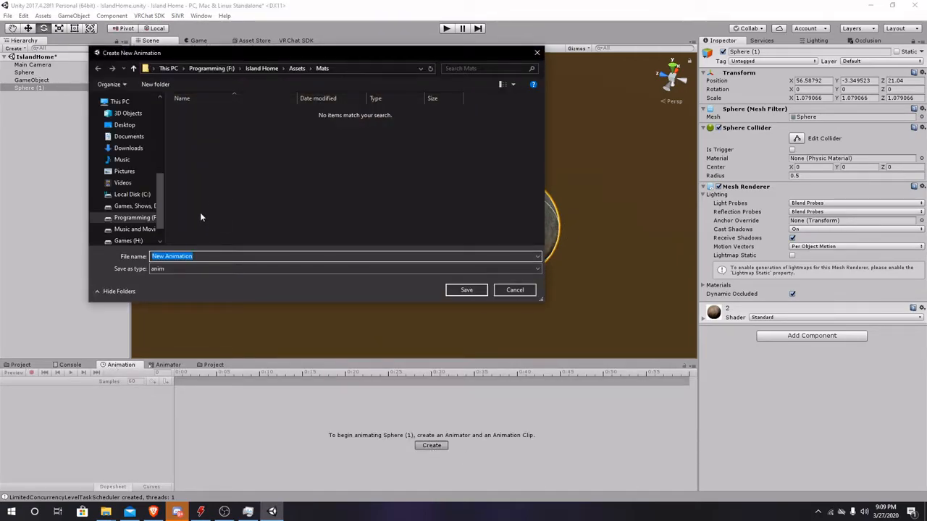
{"action": "left_click", "coordinate": [297, 68]}
{"action": "double_click", "coordinate": [213, 113]}
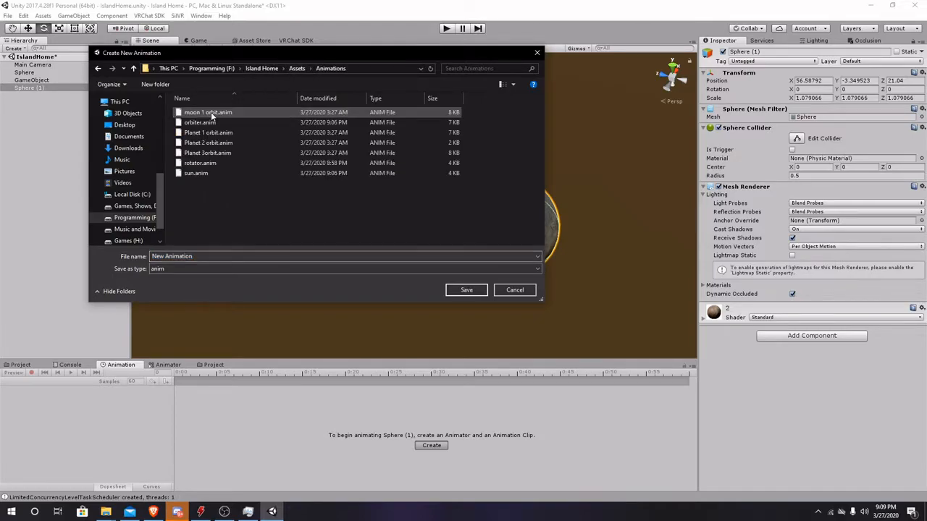
{"action": "left_click", "coordinate": [210, 163]}
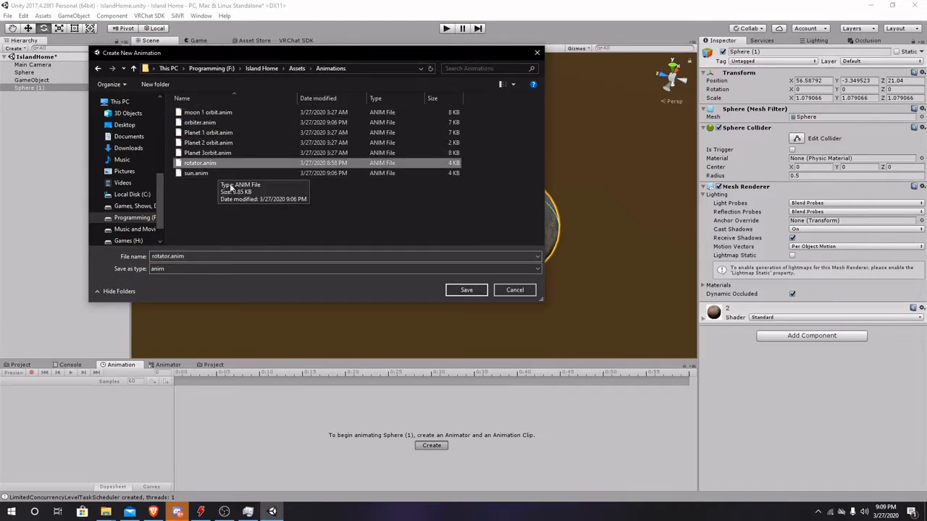
{"action": "left_click", "coordinate": [466, 290]}
{"action": "left_click", "coordinate": [487, 258]}
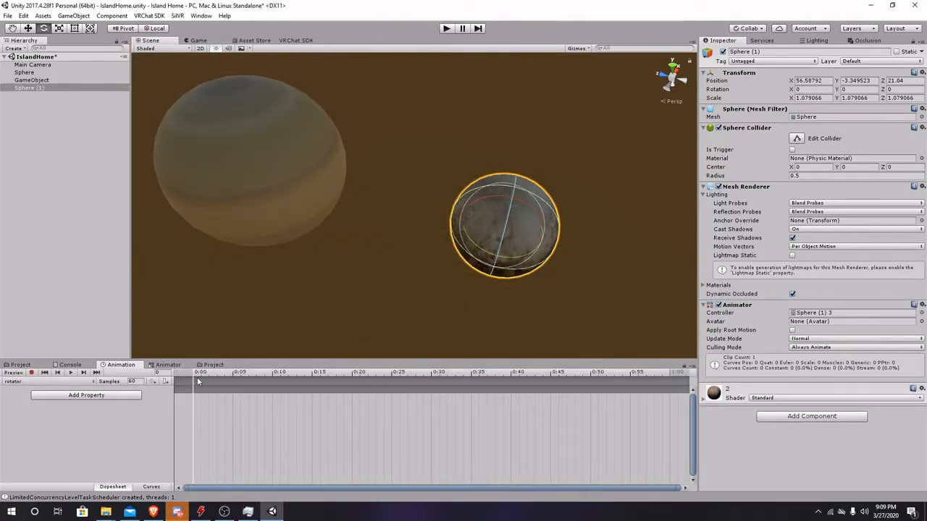
Add the Transform Rotation property to the rotator clip.
{"action": "left_click", "coordinate": [105, 397]}
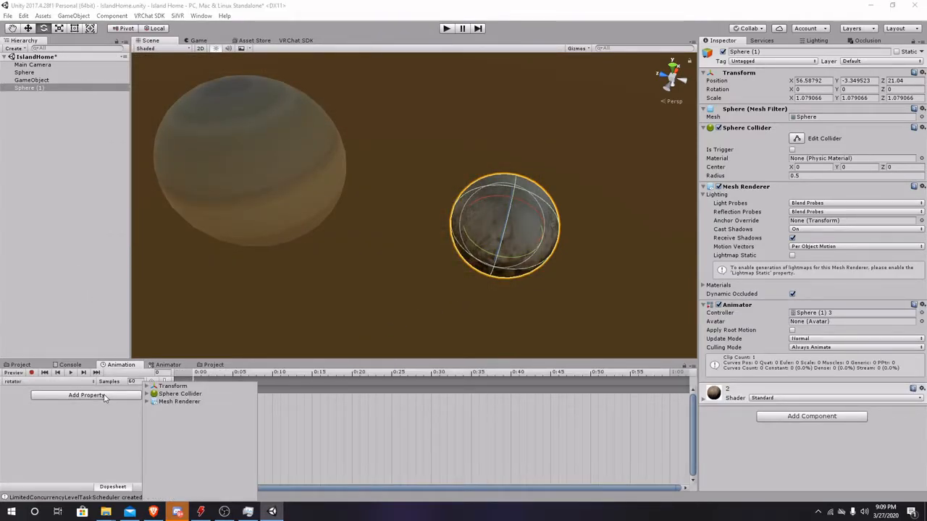
{"action": "left_click", "coordinate": [147, 387]}
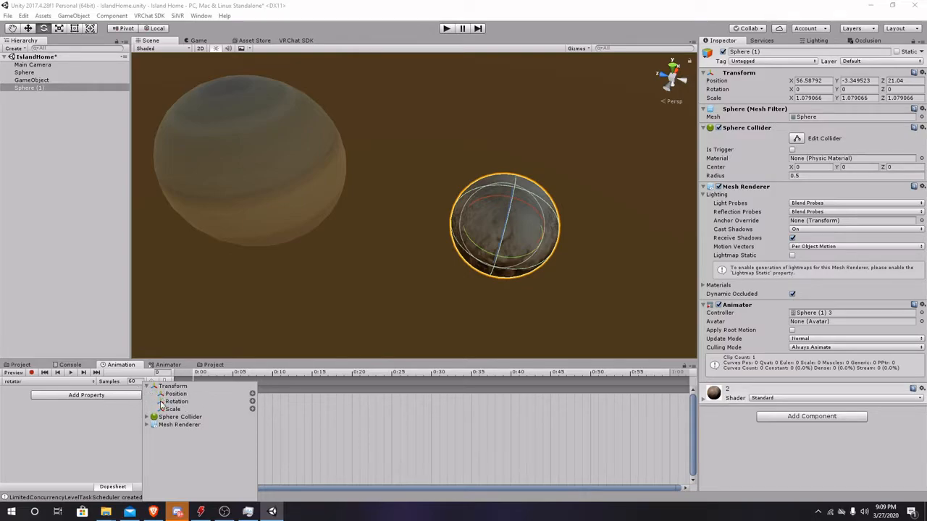
{"action": "left_click", "coordinate": [252, 402]}
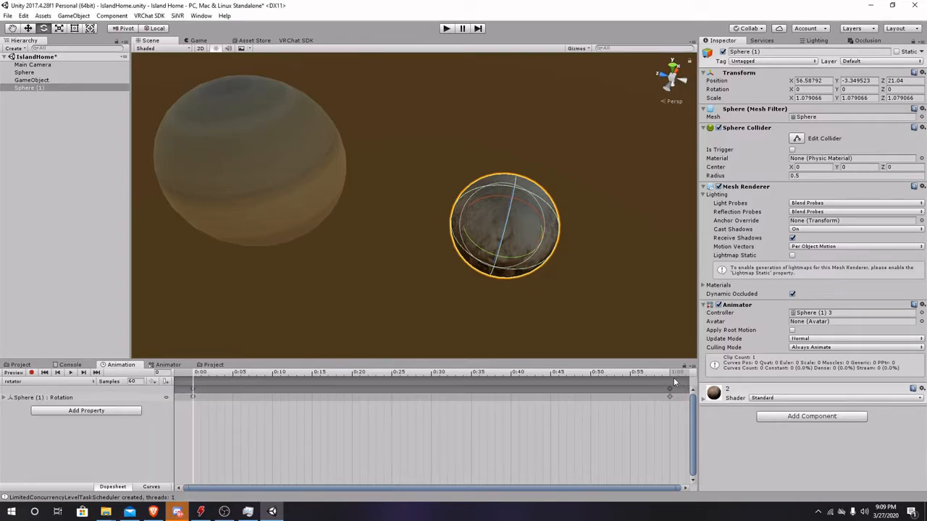
Record a Y rotation of -360 for Sphere (1) at the 1:00 keyframe and stop recording.
{"action": "left_click", "coordinate": [32, 372]}
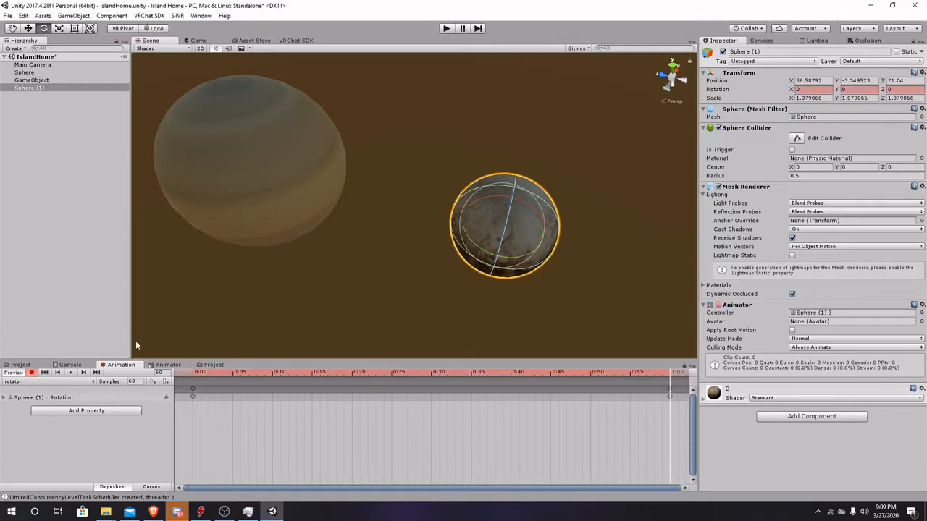
{"action": "left_click", "coordinate": [477, 243]}
{"action": "left_click_drag", "start_coordinate": [477, 247], "coordinate": [3, 319]}
{"action": "left_click", "coordinate": [32, 372]}
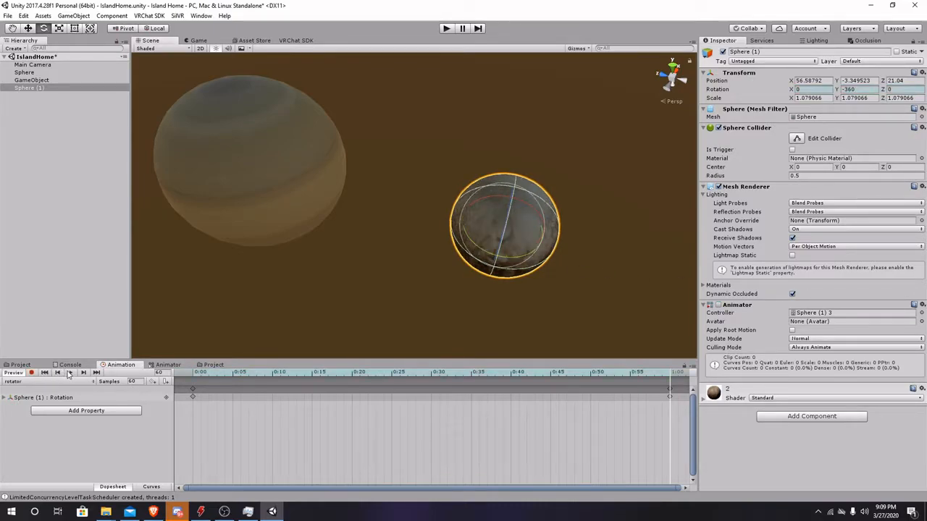
Preview the rotator clip, switch it to the curve view and isolate the Rotation.y curve.
{"action": "left_click", "coordinate": [71, 373]}
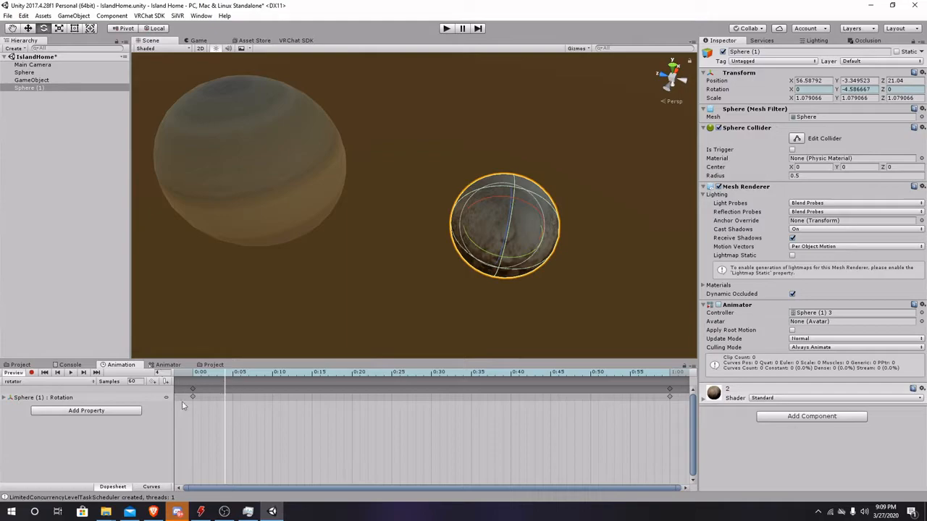
{"action": "left_click", "coordinate": [158, 487]}
{"action": "scroll", "coordinate": [312, 431], "scroll_direction": "down", "scroll_amount": 1}
{"action": "middle_click_drag", "start_coordinate": [312, 431], "coordinate": [354, 398]}
{"action": "scroll", "coordinate": [273, 424], "scroll_direction": "down", "scroll_amount": 2}
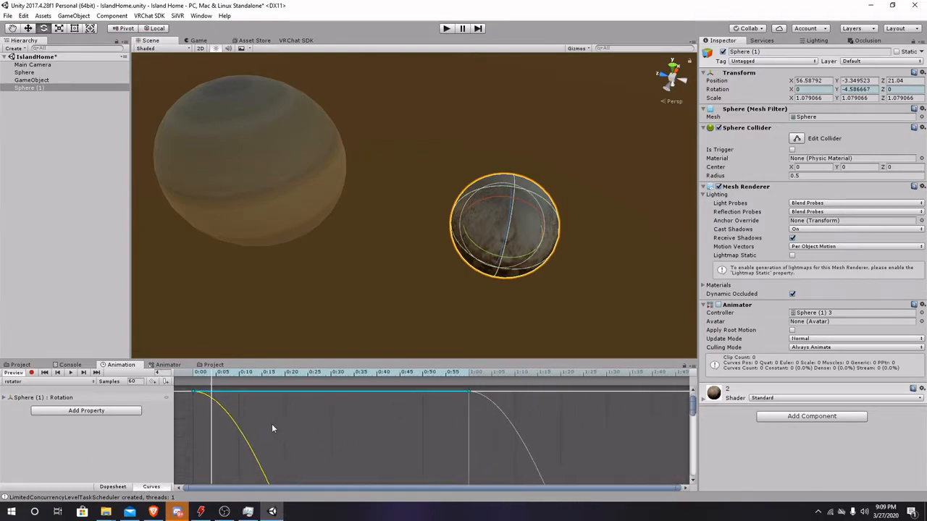
{"action": "left_click", "coordinate": [11, 400]}
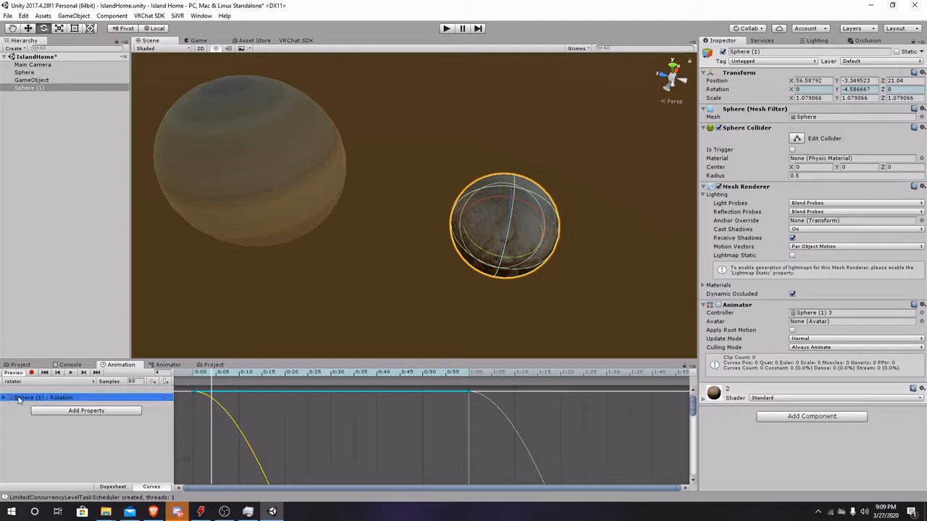
{"action": "left_click", "coordinate": [6, 397]}
{"action": "left_click", "coordinate": [136, 412]}
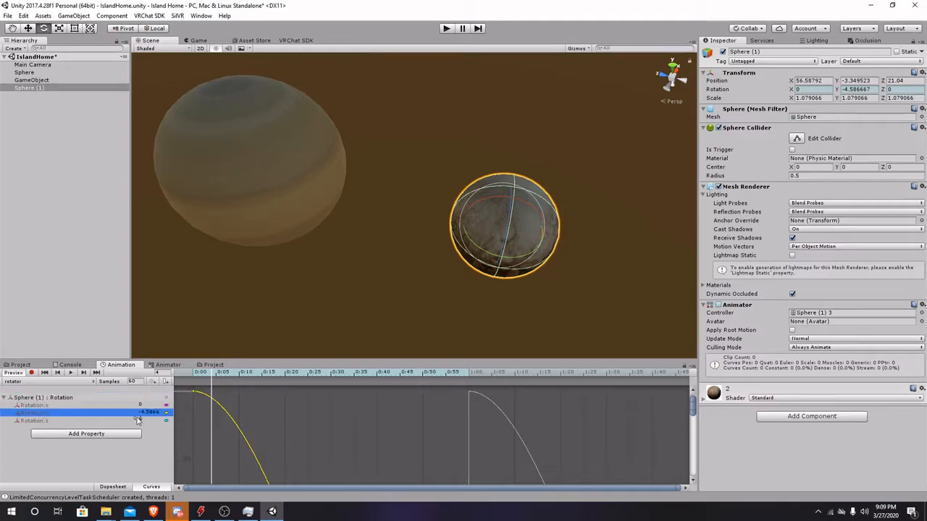
Set both tangents of the Rotation.y keys to Linear so the curve runs straight between them.
{"action": "left_click", "coordinate": [192, 392]}
{"action": "scroll", "coordinate": [319, 426], "scroll_direction": "down", "scroll_amount": 4}
{"action": "scroll", "coordinate": [320, 445], "scroll_direction": "up", "scroll_amount": 3}
{"action": "middle_click_drag", "start_coordinate": [320, 439], "coordinate": [280, 403]}
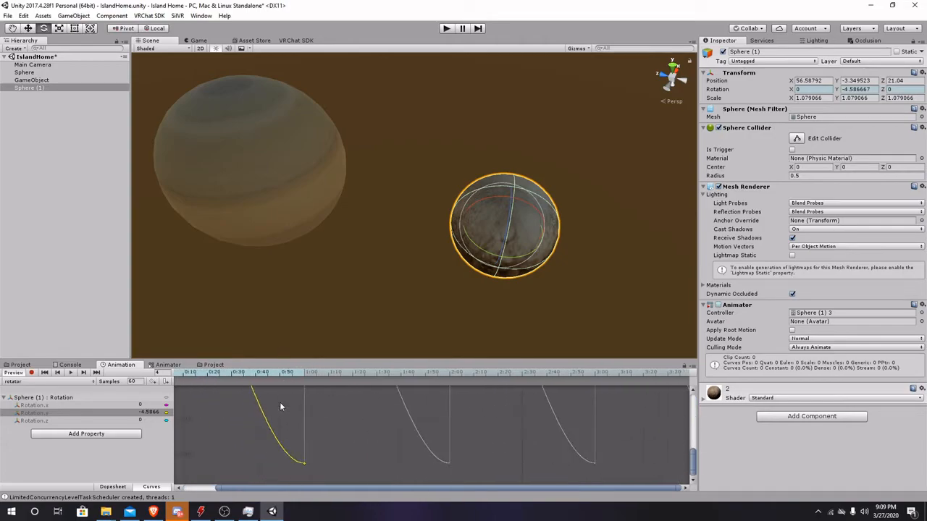
{"action": "left_click", "coordinate": [304, 463]}
{"action": "right_click", "coordinate": [305, 463]}
{"action": "mouse_move", "coordinate": [339, 457]}
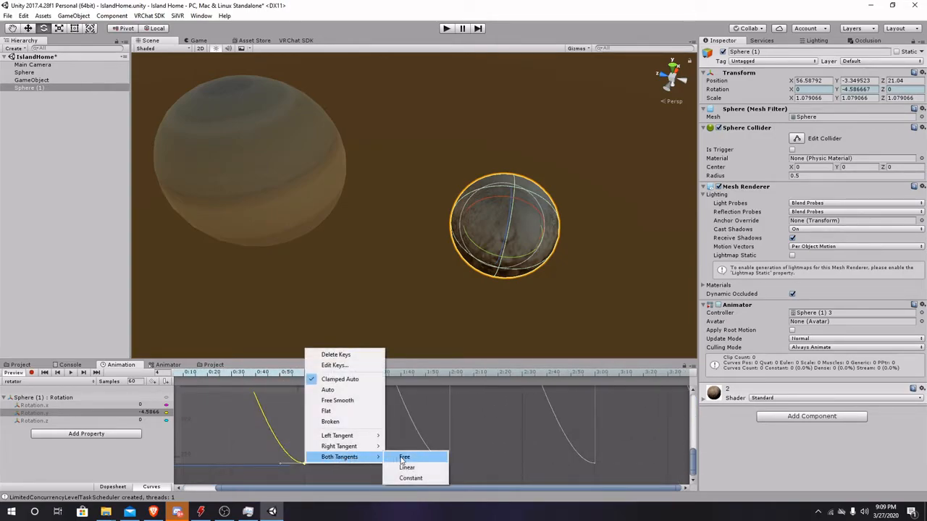
{"action": "left_click", "coordinate": [407, 467]}
{"action": "scroll", "coordinate": [417, 481], "scroll_direction": "down", "scroll_amount": 1}
{"action": "scroll", "coordinate": [418, 482], "scroll_direction": "down", "scroll_amount": 8}
{"action": "middle_click_drag", "start_coordinate": [373, 409], "coordinate": [338, 455]}
{"action": "middle_click_drag", "start_coordinate": [318, 406], "coordinate": [315, 427]}
{"action": "scroll", "coordinate": [294, 438], "scroll_direction": "up", "scroll_amount": 5}
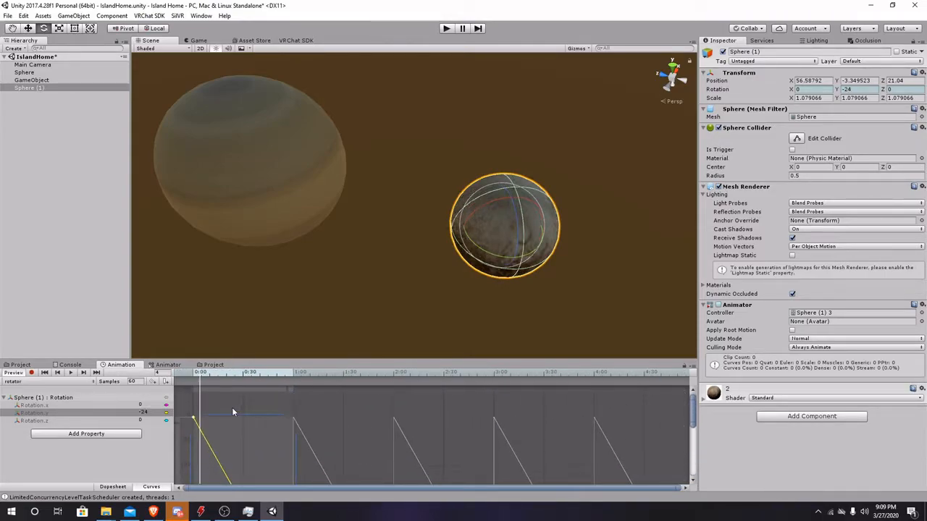
Play the rotator clip with the small sphere in view to check its spin, and stop the playback.
{"action": "scroll", "coordinate": [364, 303], "scroll_direction": "down", "scroll_amount": 4}
{"action": "middle_click_drag", "start_coordinate": [383, 227], "coordinate": [366, 181]}
{"action": "scroll", "coordinate": [416, 269], "scroll_direction": "up", "scroll_amount": 6}
{"action": "scroll", "coordinate": [416, 266], "scroll_direction": "up", "scroll_amount": 1}
{"action": "right_click_drag", "start_coordinate": [391, 267], "coordinate": [423, 207]}
{"action": "middle_click_drag", "start_coordinate": [370, 297], "coordinate": [421, 211]}
{"action": "scroll", "coordinate": [399, 233], "scroll_direction": "down", "scroll_amount": 3}
{"action": "scroll", "coordinate": [398, 233], "scroll_direction": "down", "scroll_amount": 3}
{"action": "middle_click_drag", "start_coordinate": [362, 244], "coordinate": [412, 225]}
{"action": "right_click_drag", "start_coordinate": [409, 265], "coordinate": [429, 235]}
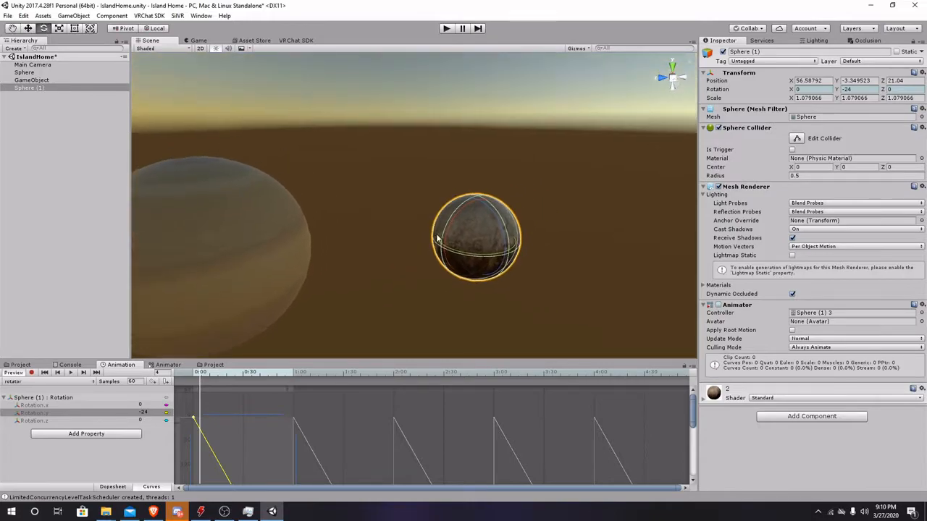
{"action": "left_click", "coordinate": [71, 373]}
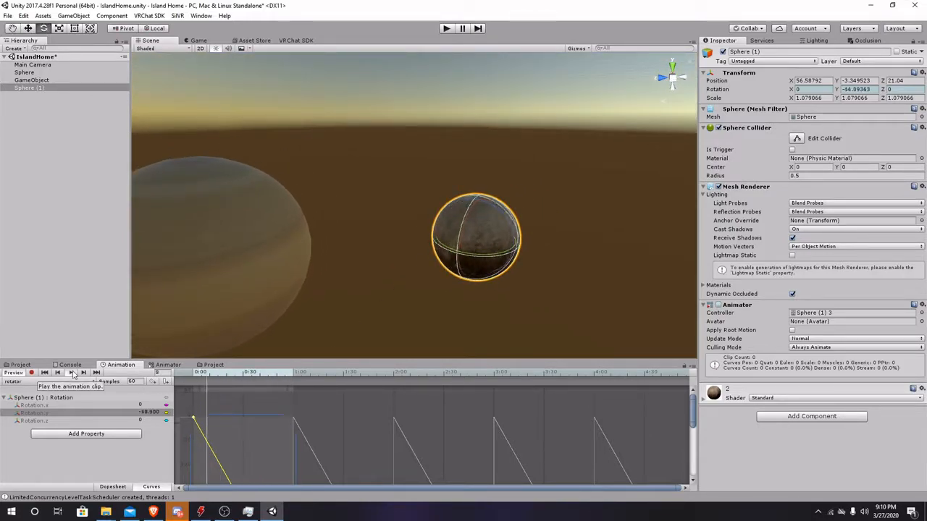
{"action": "left_click", "coordinate": [73, 374]}
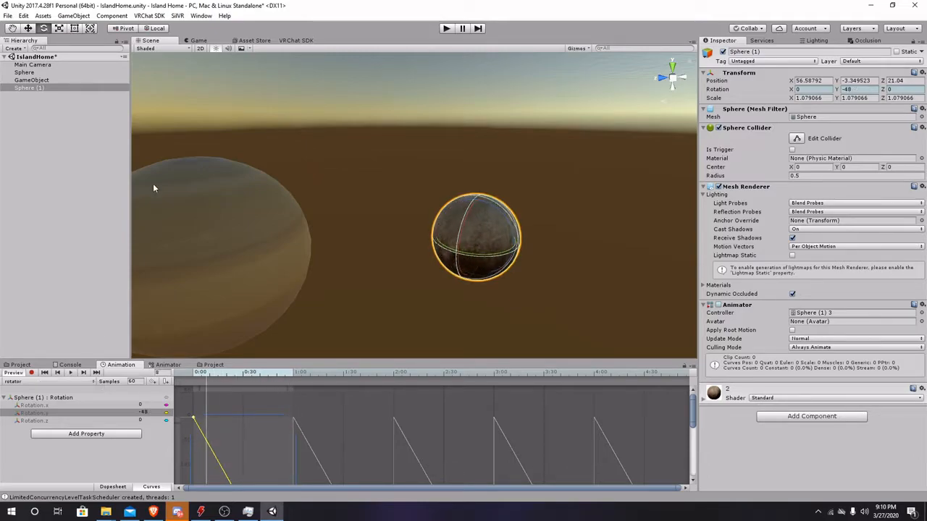
Return to the rotator clip and switch its timeline back to the dopesheet view.
{"action": "left_click", "coordinate": [42, 88]}
{"action": "left_click", "coordinate": [72, 365]}
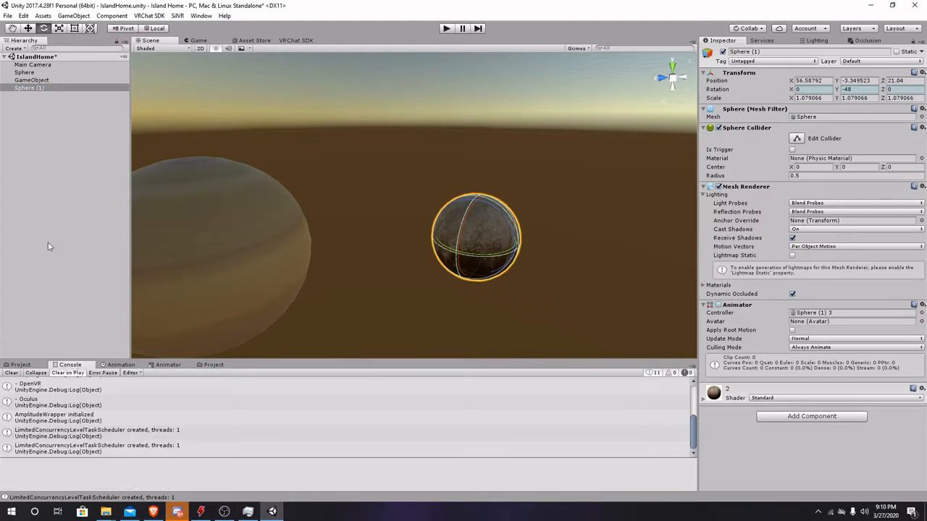
{"action": "left_click", "coordinate": [18, 365]}
{"action": "left_click", "coordinate": [121, 365]}
{"action": "left_click", "coordinate": [71, 365]}
{"action": "left_click", "coordinate": [121, 365]}
{"action": "left_click", "coordinate": [119, 486]}
Make Sphere (1) a child of the empty GameObject and select GameObject for animating.
{"action": "scroll", "coordinate": [297, 245], "scroll_direction": "down", "scroll_amount": 3}
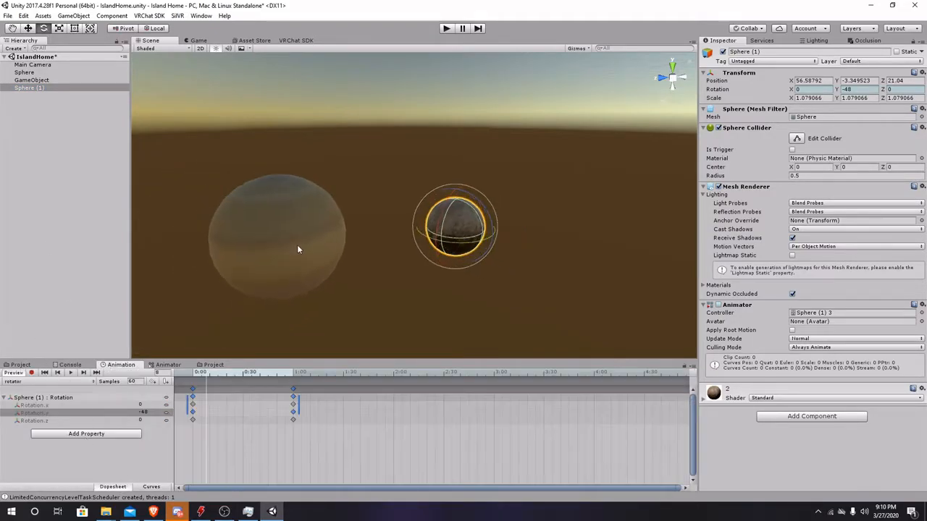
{"action": "middle_click_drag", "start_coordinate": [372, 170], "coordinate": [372, 268]}
{"action": "right_click_drag", "start_coordinate": [372, 267], "coordinate": [381, 235]}
{"action": "scroll", "coordinate": [279, 224], "scroll_direction": "down", "scroll_amount": 2}
{"action": "left_click_drag", "start_coordinate": [33, 86], "coordinate": [32, 82]}
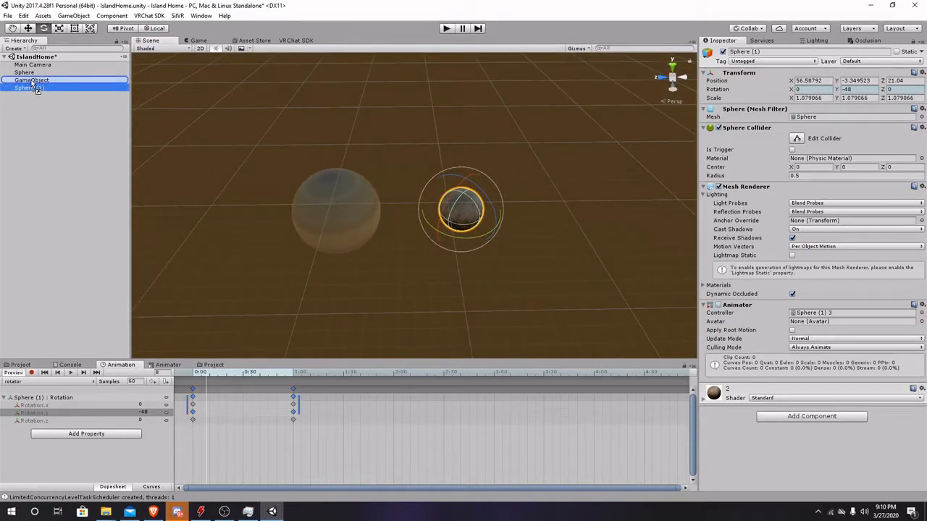
{"action": "left_click_drag", "start_coordinate": [32, 82], "coordinate": [32, 81]}
{"action": "left_click", "coordinate": [31, 79]}
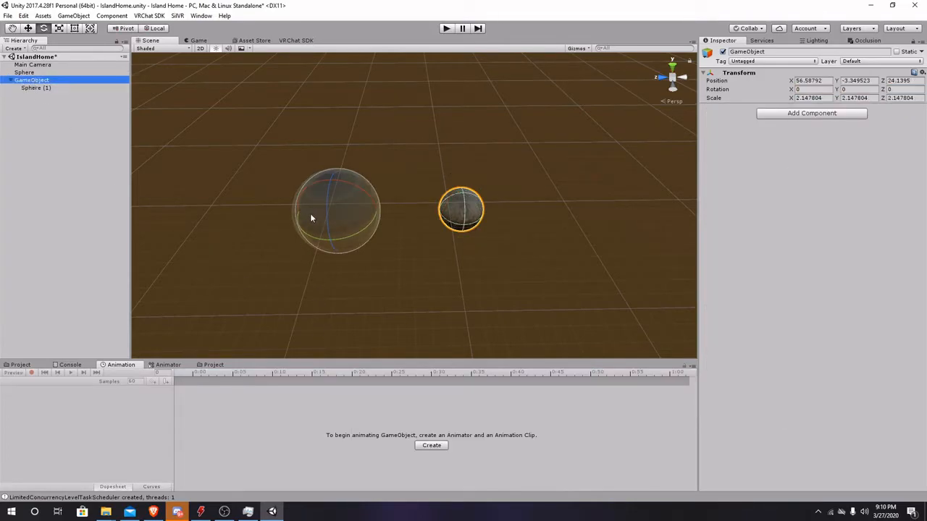
Create an animation clip for GameObject, saving it as orbiter.anim in the Animations folder over the existing file.
{"action": "middle_click_drag", "start_coordinate": [310, 217], "coordinate": [368, 217]}
{"action": "left_click", "coordinate": [432, 446]}
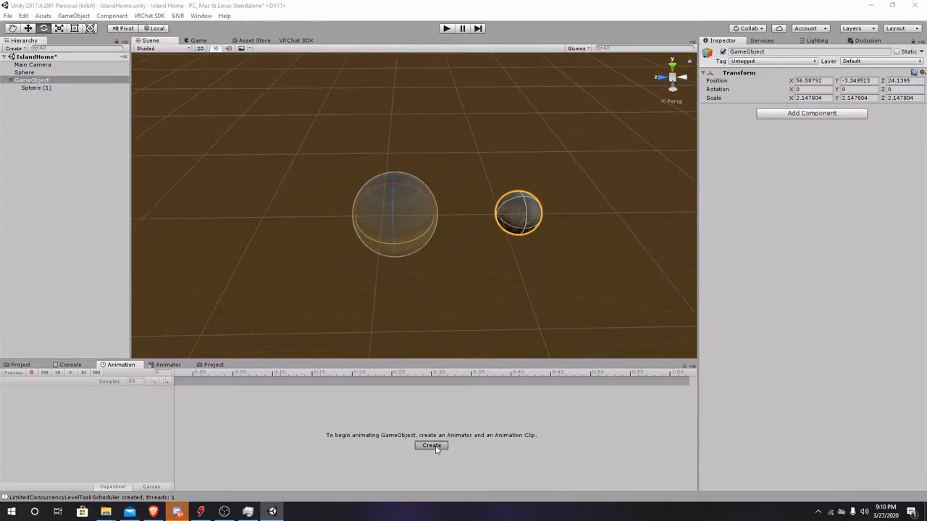
{"action": "left_click", "coordinate": [200, 122]}
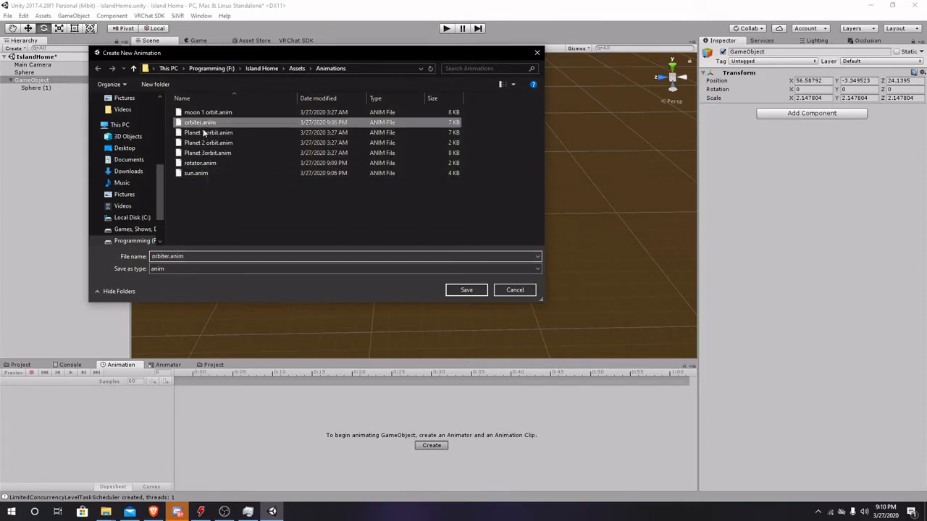
{"action": "left_click", "coordinate": [467, 290]}
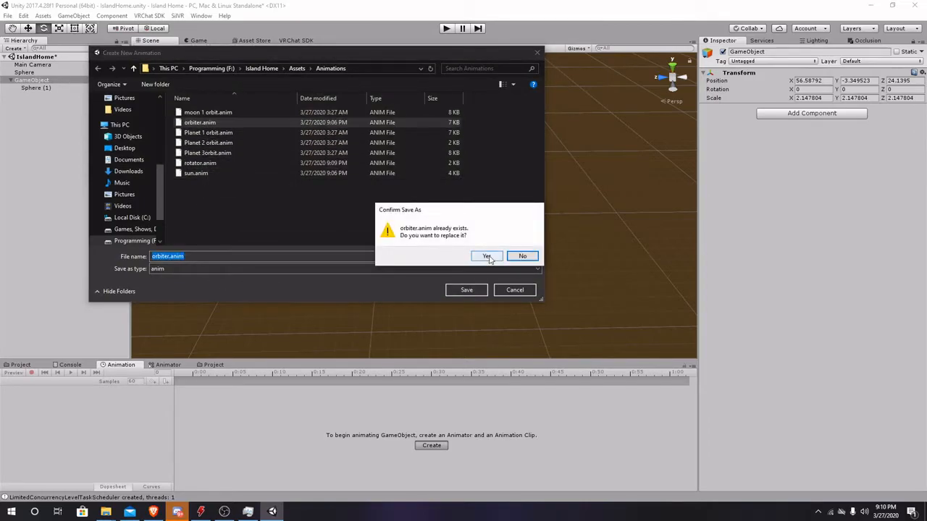
{"action": "left_click", "coordinate": [487, 256]}
Add GameObject's Transform Rotation property to the orbiter clip.
{"action": "left_click", "coordinate": [120, 396]}
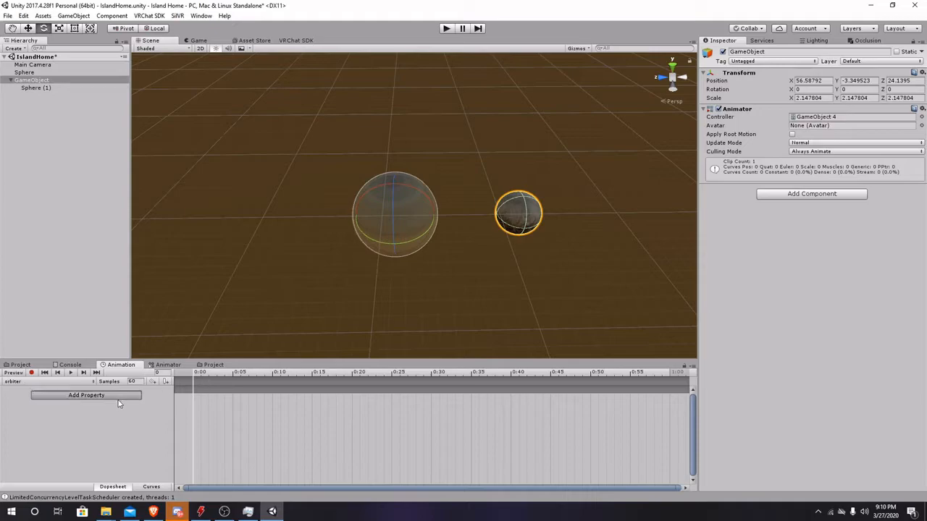
{"action": "left_click", "coordinate": [147, 386]}
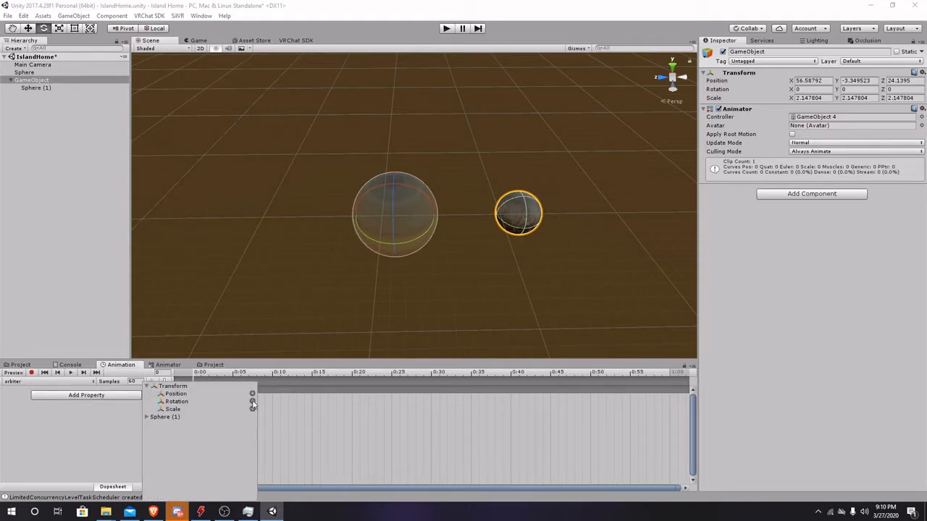
{"action": "left_click", "coordinate": [252, 402]}
Record a Y rotation of -360 for GameObject at 1:00 and briefly play the orbiter clip.
{"action": "left_click", "coordinate": [669, 374]}
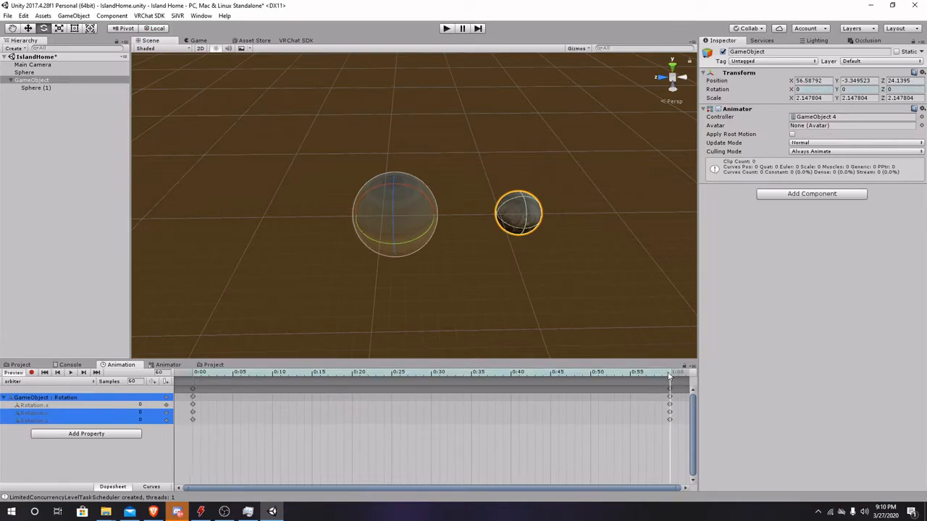
{"action": "left_click", "coordinate": [32, 372]}
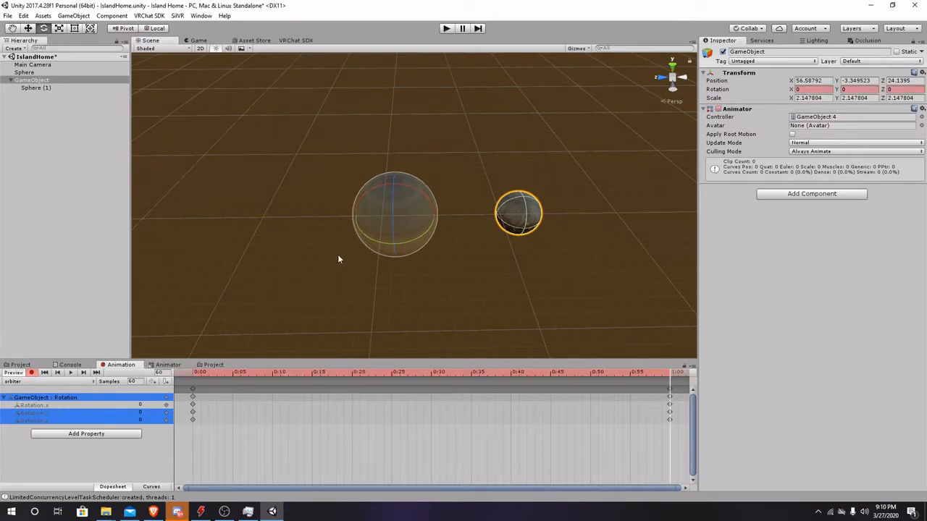
{"action": "left_click_drag", "start_coordinate": [365, 237], "coordinate": [808, 284]}
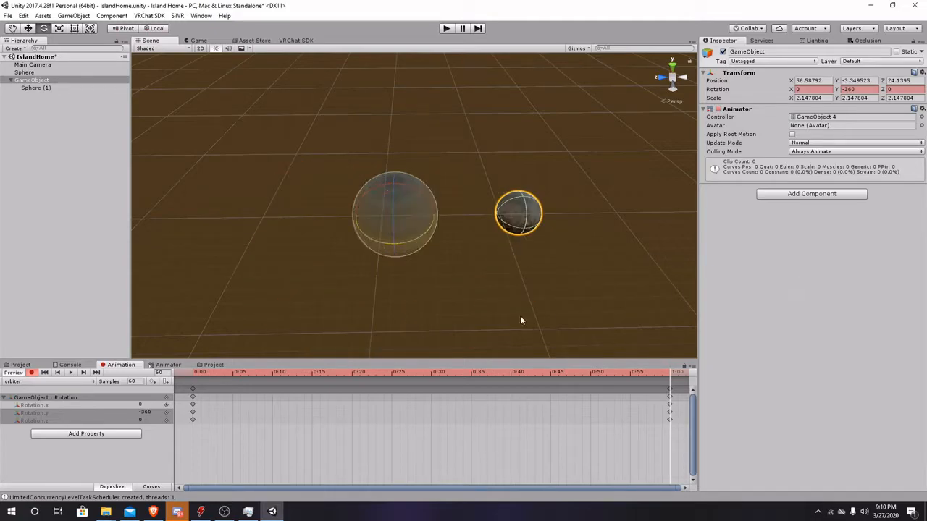
{"action": "left_click", "coordinate": [32, 372]}
{"action": "left_click", "coordinate": [70, 373]}
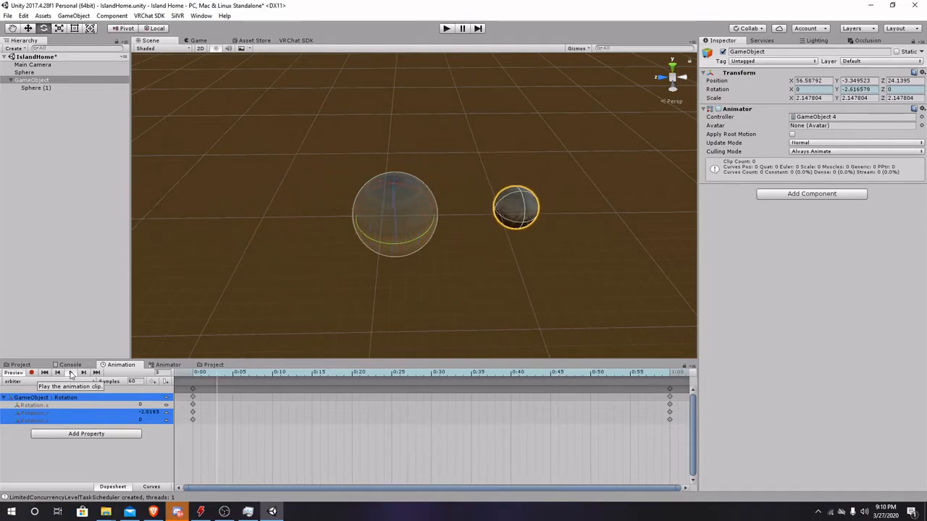
{"action": "left_click", "coordinate": [71, 374]}
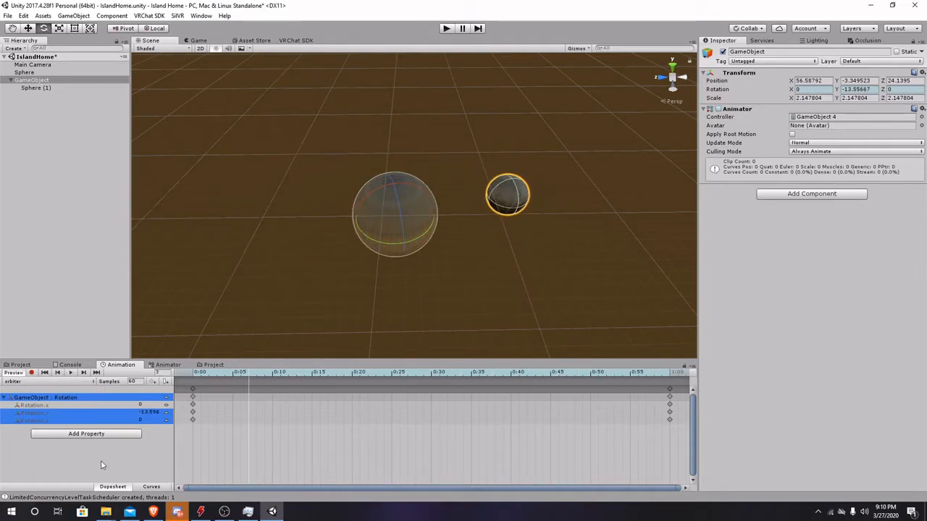
Set both tangents of the orbiter clip's two Rotation.y keys to Linear.
{"action": "left_click", "coordinate": [149, 487]}
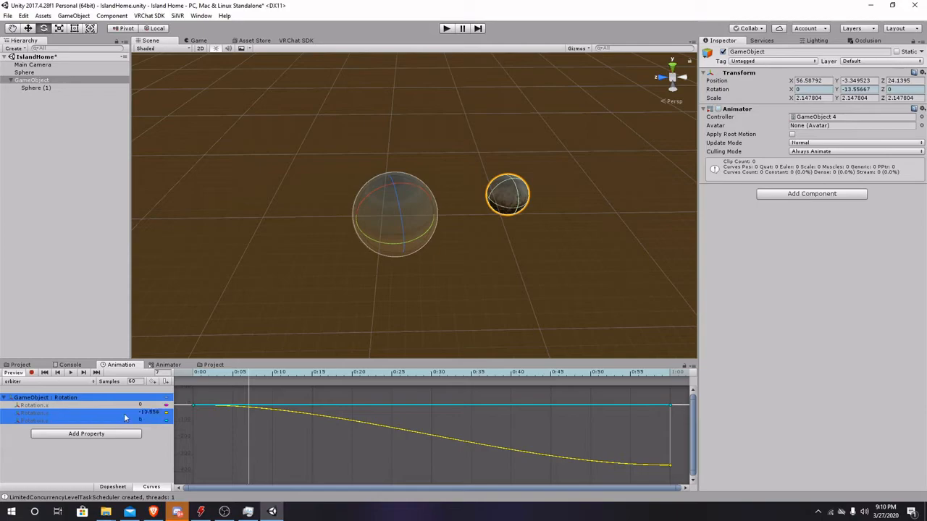
{"action": "left_click", "coordinate": [134, 412]}
{"action": "left_click", "coordinate": [192, 405]}
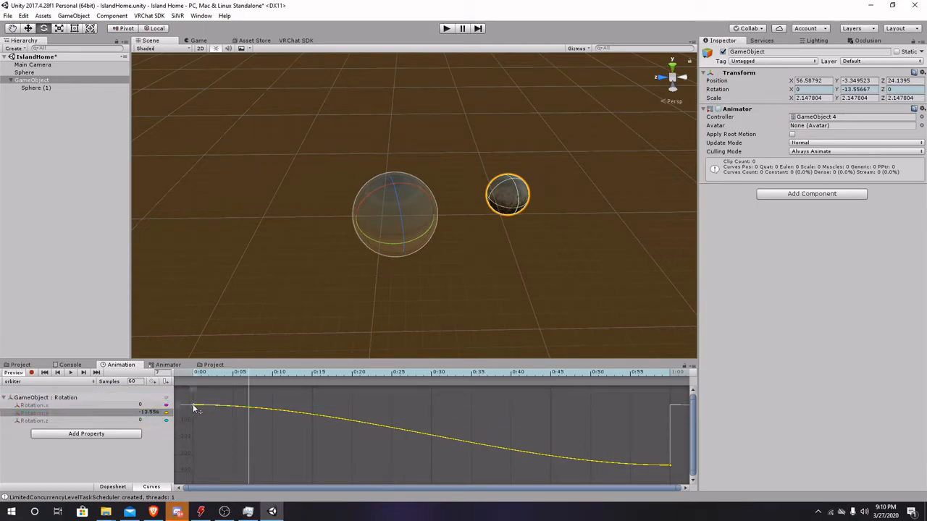
{"action": "left_click", "coordinate": [671, 466]}
{"action": "right_click", "coordinate": [671, 465]}
{"action": "mouse_move", "coordinate": [714, 458]}
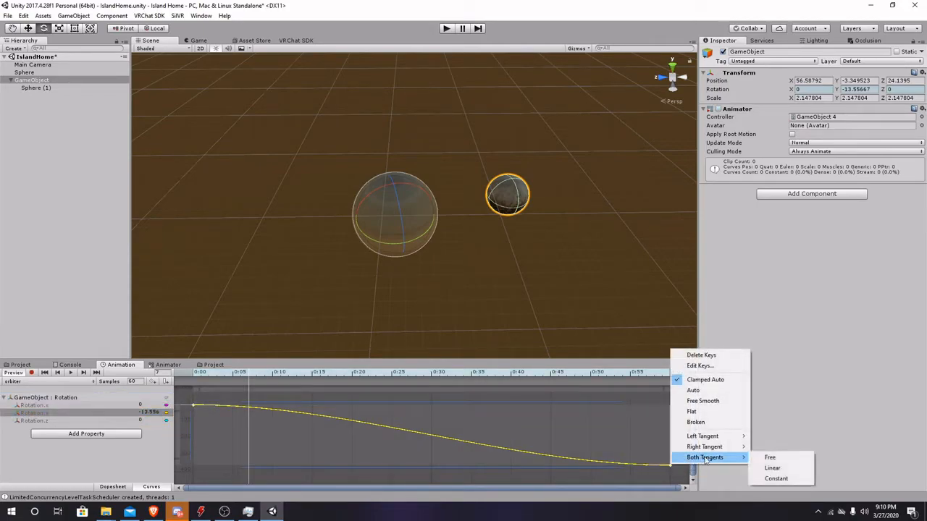
{"action": "left_click", "coordinate": [785, 469]}
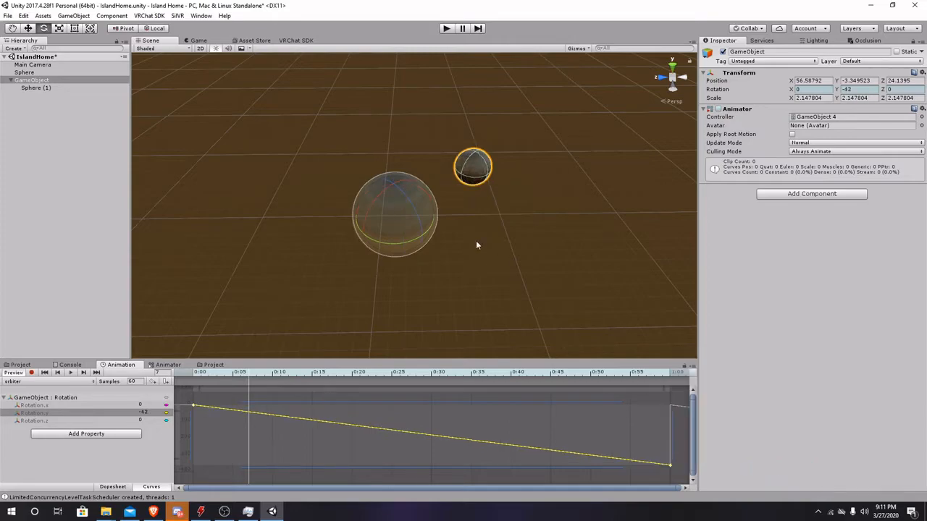
Play the orbiter clip to check how the small sphere circles the larger one, and stop it.
{"action": "left_click", "coordinate": [69, 372]}
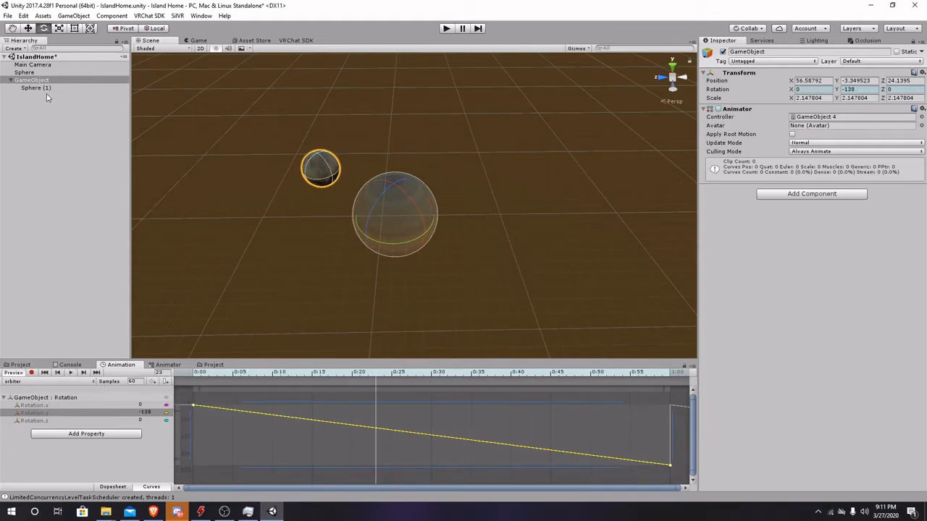
{"action": "scroll", "coordinate": [263, 248], "scroll_direction": "down", "scroll_amount": 8}
{"action": "middle_click_drag", "start_coordinate": [368, 211], "coordinate": [411, 264]}
{"action": "scroll", "coordinate": [411, 265], "scroll_direction": "up", "scroll_amount": 4}
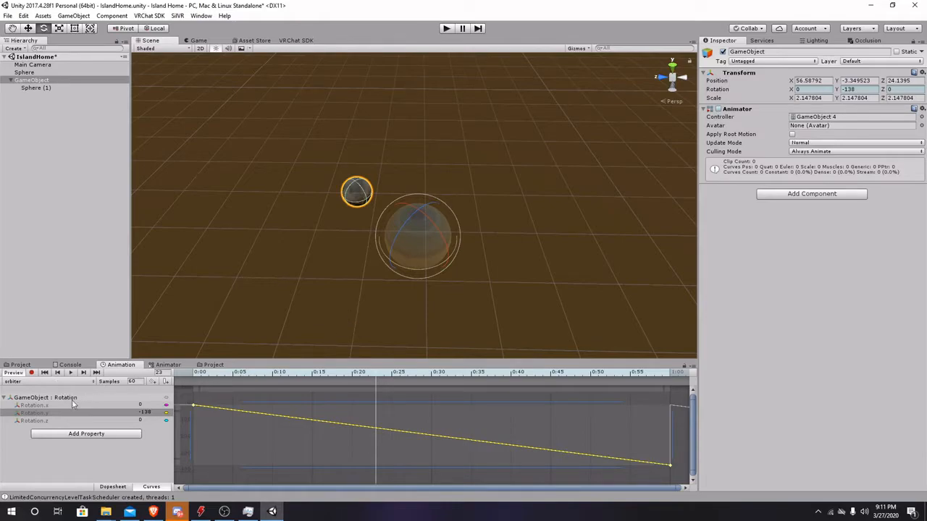
Return the orbiter clip to the dopesheet, set the current time to 0:30 and add GameObject's Position property.
{"action": "left_click", "coordinate": [125, 487]}
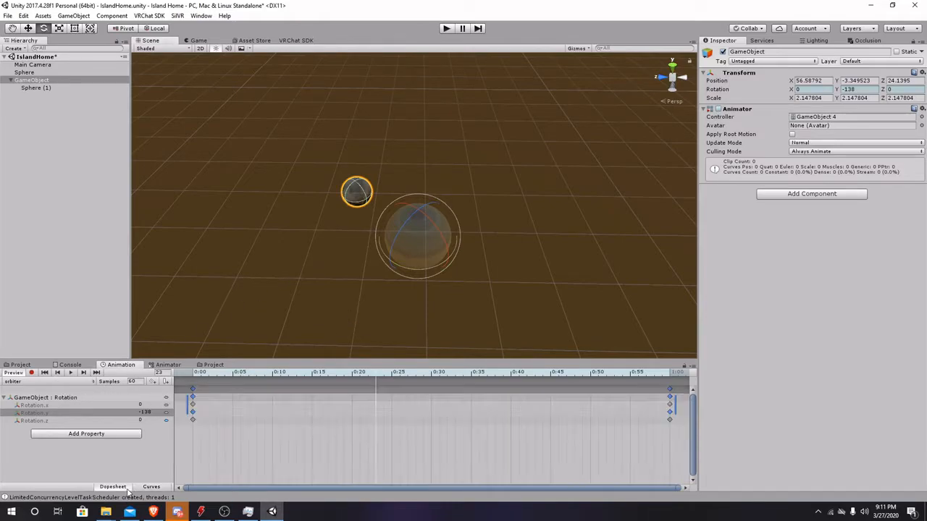
{"action": "left_click", "coordinate": [433, 372]}
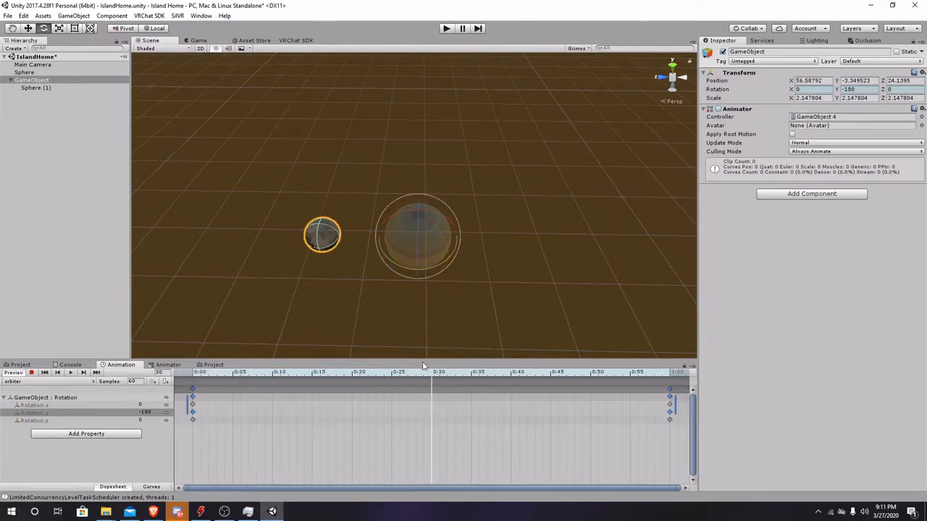
{"action": "left_click_drag", "start_coordinate": [419, 360], "coordinate": [445, 372]}
{"action": "scroll", "coordinate": [441, 279], "scroll_direction": "down", "scroll_amount": 5}
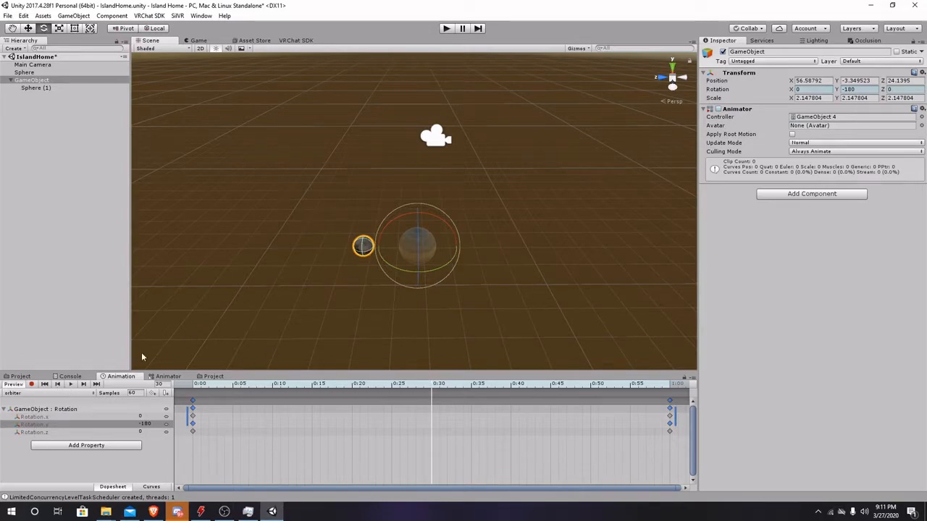
{"action": "left_click", "coordinate": [103, 448]}
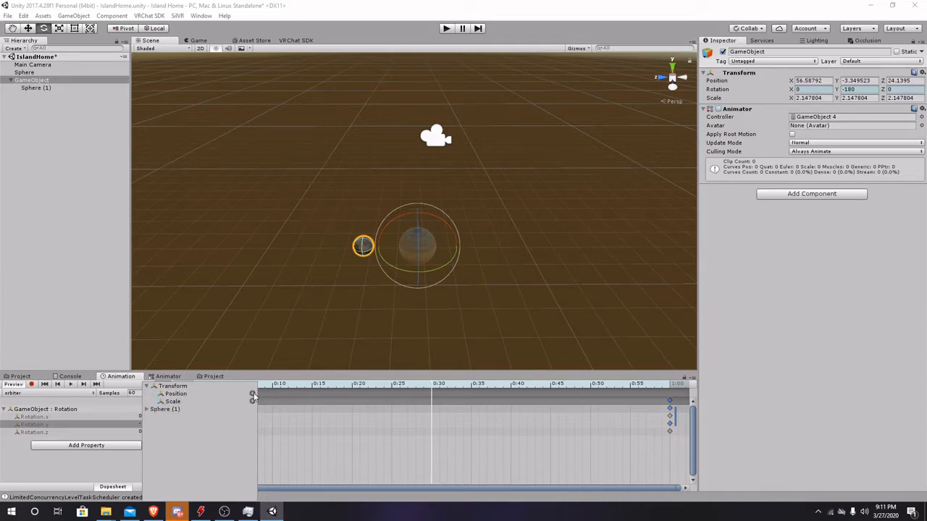
{"action": "left_click", "coordinate": [253, 394]}
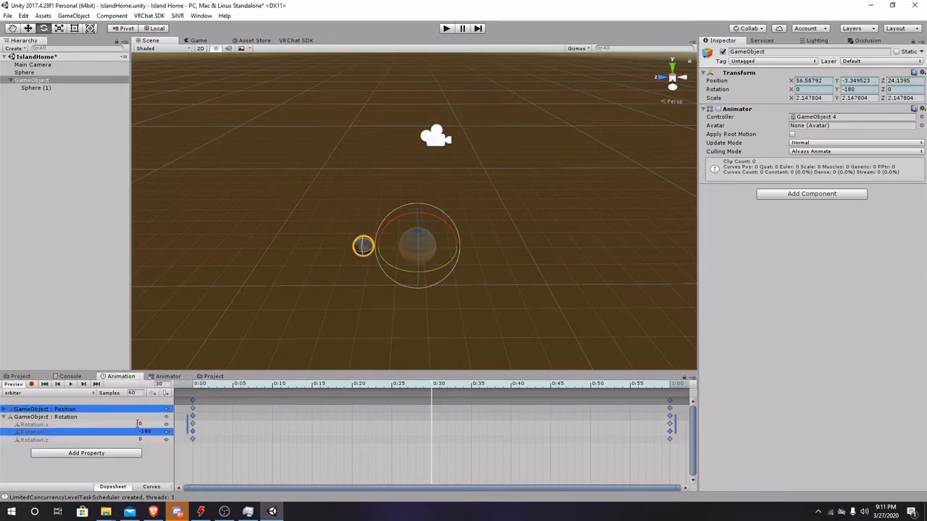
Record a position key at 0:30 with GameObject moved along its Z axis to 25.25 to make the orbit elliptical.
{"action": "left_click", "coordinate": [32, 384]}
{"action": "key", "text": "w"}
{"action": "left_click_drag", "start_coordinate": [451, 247], "coordinate": [436, 247]}
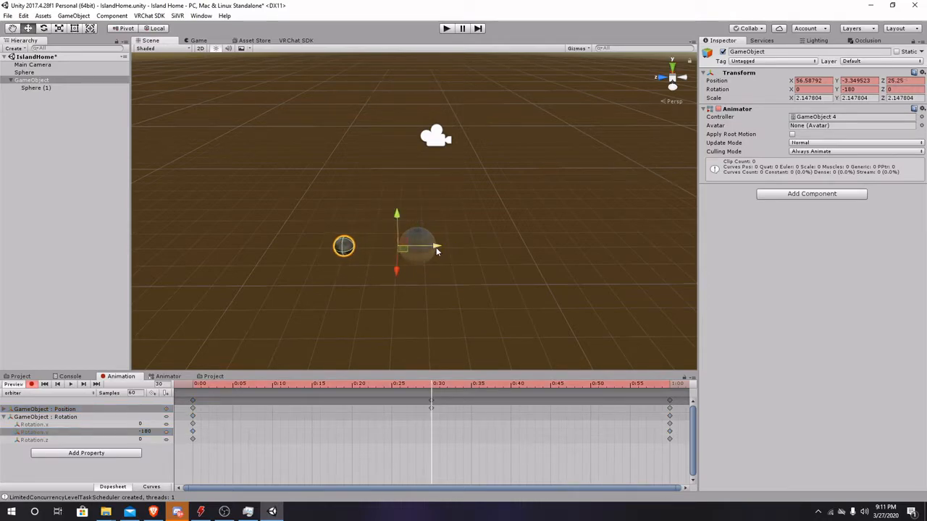
{"action": "left_click", "coordinate": [31, 384]}
Play the orbiter clip and examine the offset orbit of the small sphere.
{"action": "left_click", "coordinate": [75, 387]}
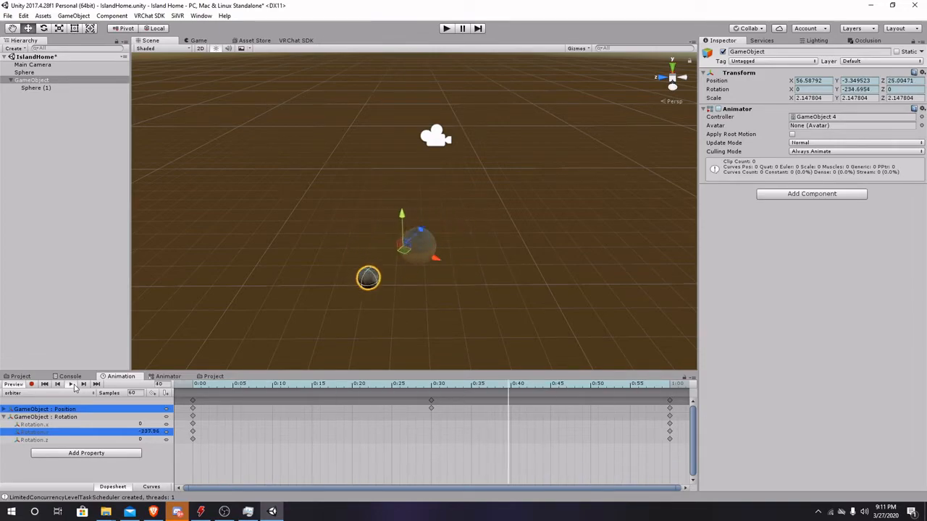
{"action": "scroll", "coordinate": [276, 245], "scroll_direction": "up", "scroll_amount": 4}
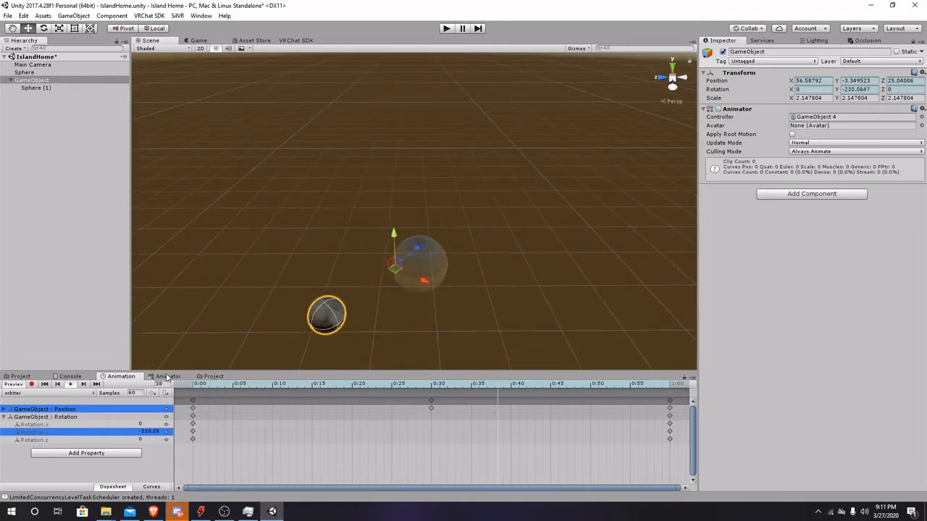
{"action": "scroll", "coordinate": [350, 254], "scroll_direction": "down", "scroll_amount": 3}
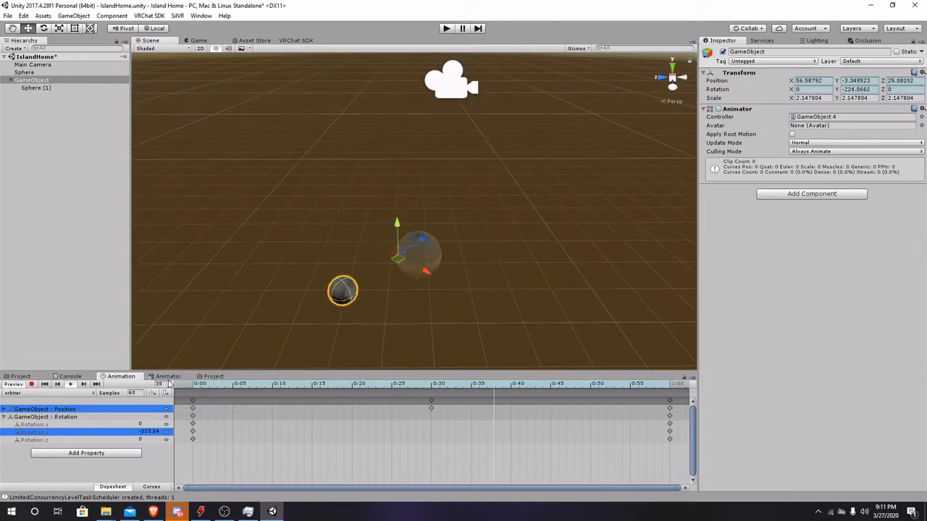
Run the scene in Play mode and watch both spheres up close in the Scene view.
{"action": "left_click", "coordinate": [448, 30]}
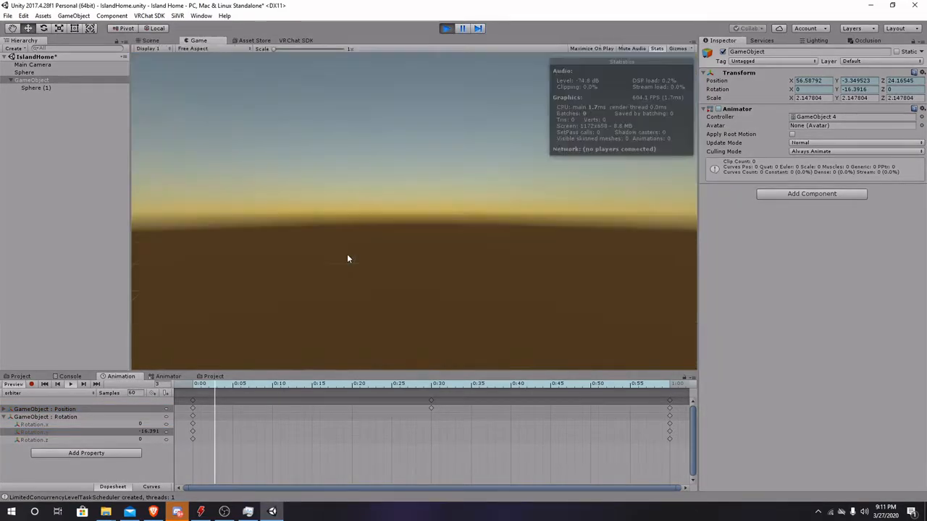
{"action": "left_click", "coordinate": [149, 41]}
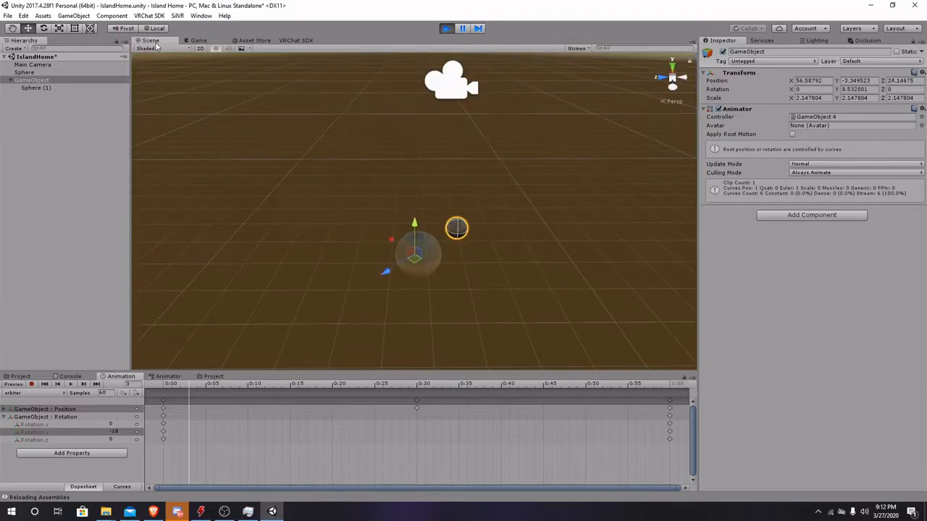
{"action": "left_click", "coordinate": [518, 180]}
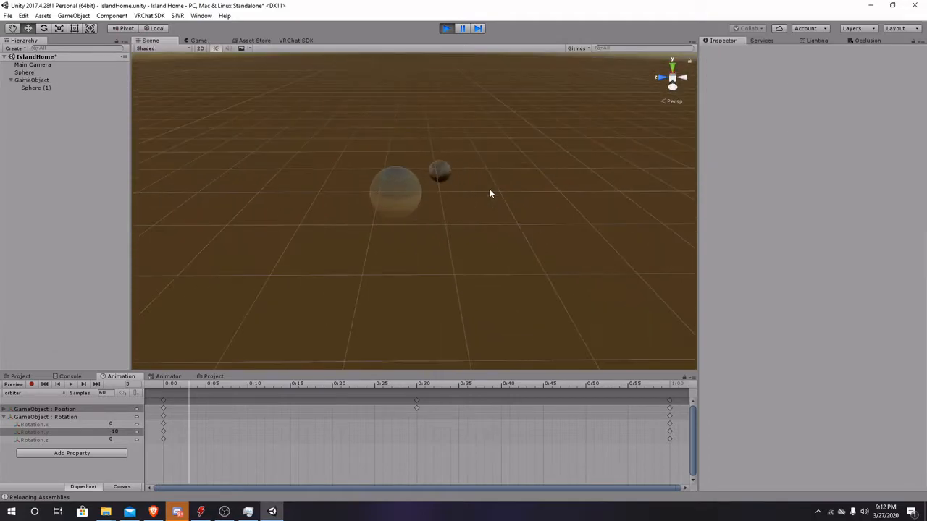
{"action": "middle_click_drag", "start_coordinate": [507, 233], "coordinate": [470, 264]}
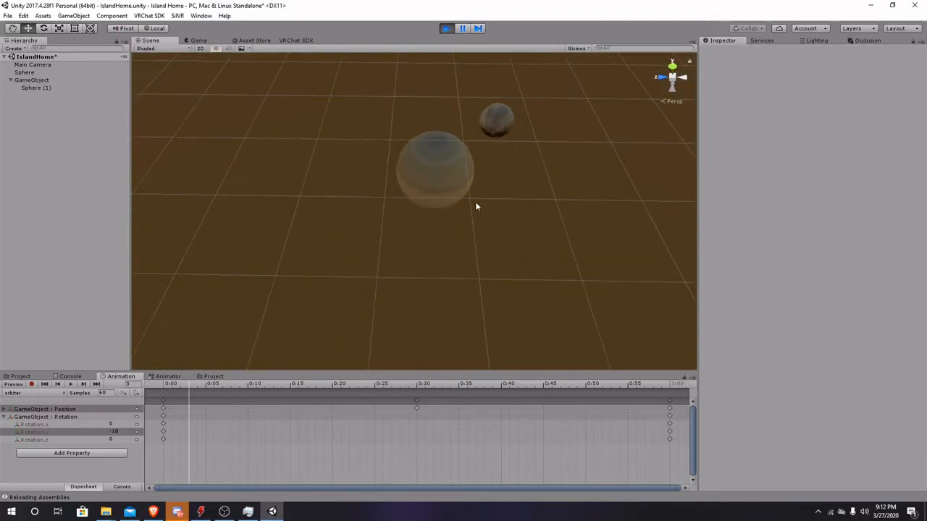
Set the speed of the orbiter state in GameObject's Animator controller to .2.
{"action": "left_click", "coordinate": [167, 377]}
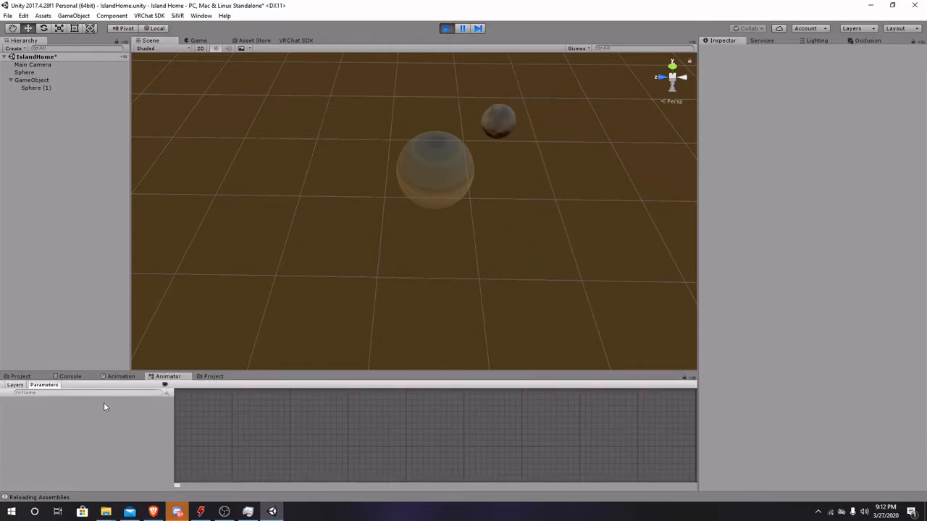
{"action": "left_click", "coordinate": [425, 178]}
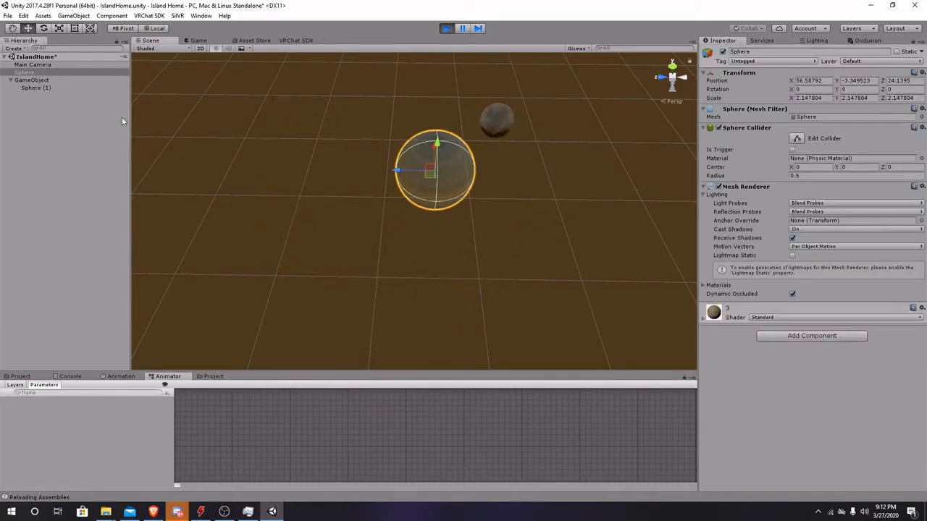
{"action": "left_click", "coordinate": [38, 79]}
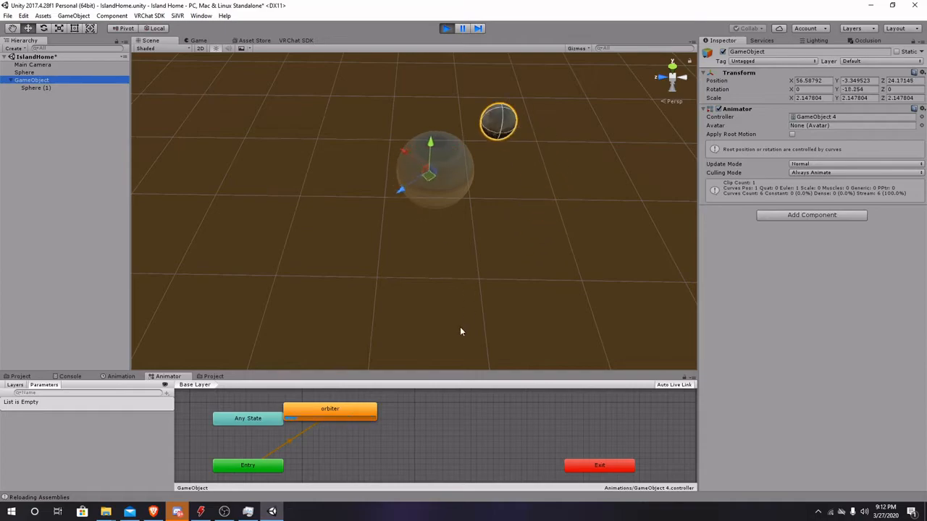
{"action": "left_click_drag", "start_coordinate": [320, 414], "coordinate": [367, 455]}
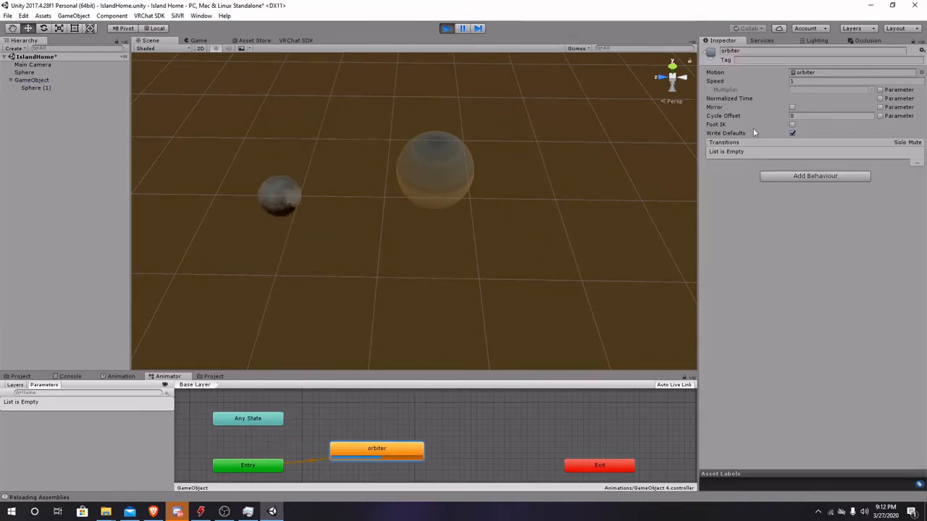
{"action": "left_click", "coordinate": [801, 82]}
{"action": "type", "text": "2"}
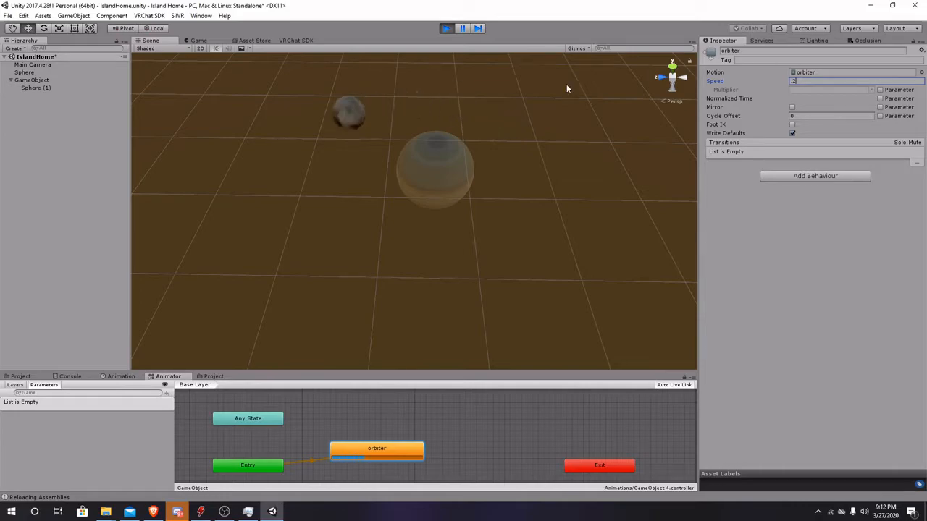
Set the speed of the rotator state in Sphere (1)'s Animator controller to .1.
{"action": "left_click", "coordinate": [52, 89]}
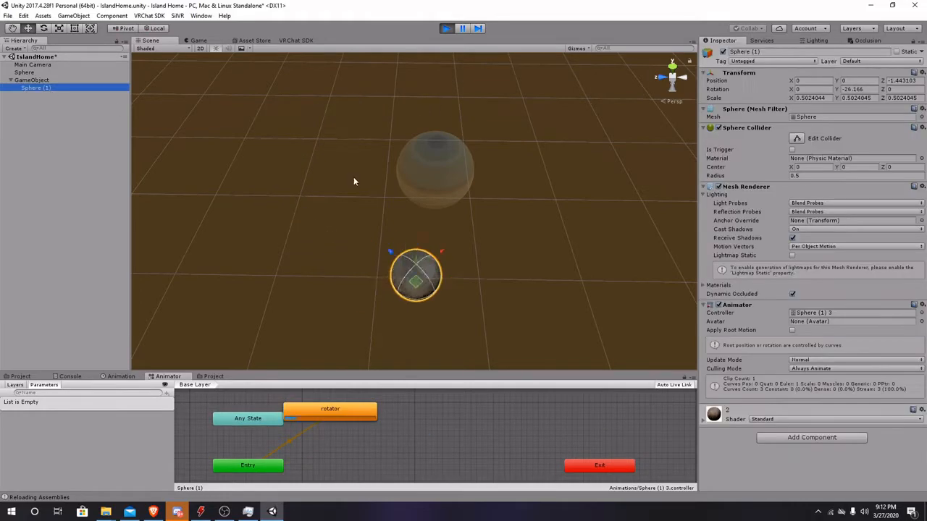
{"action": "left_click_drag", "start_coordinate": [358, 422], "coordinate": [389, 455]}
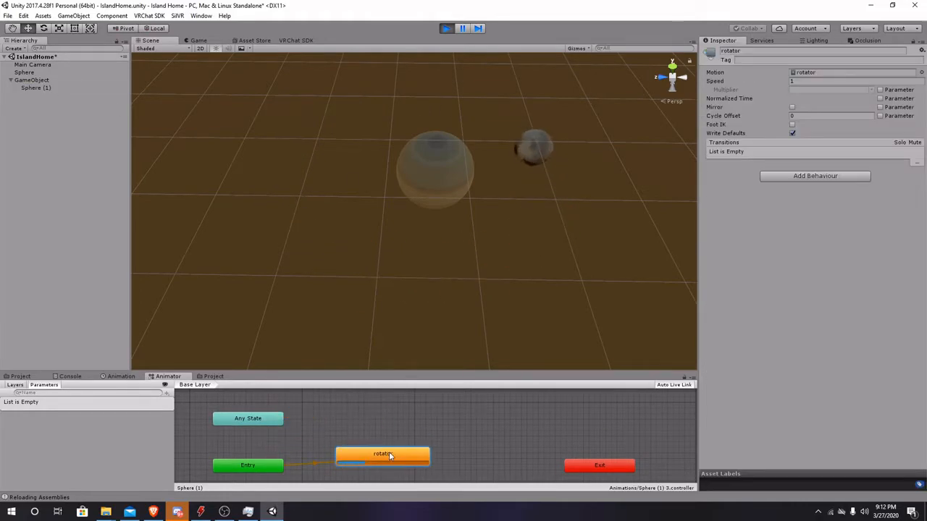
{"action": "left_click", "coordinate": [37, 88]}
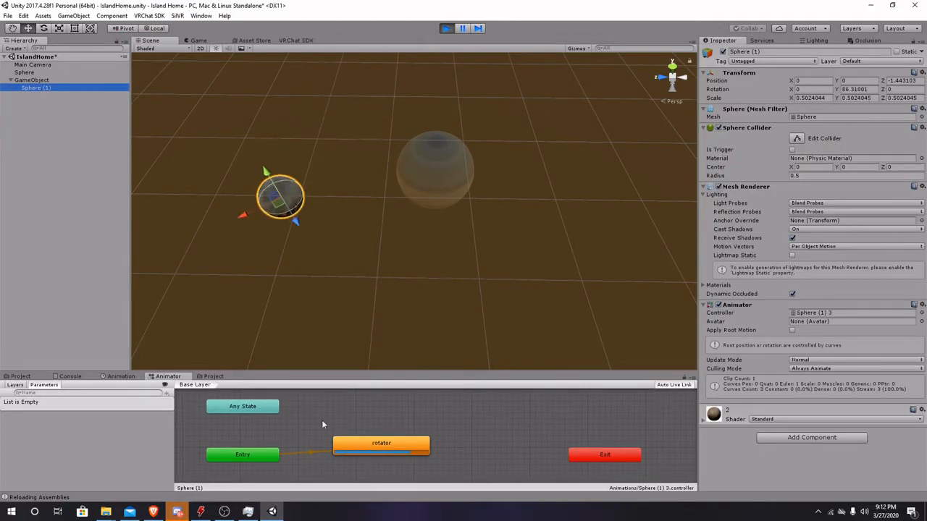
{"action": "left_click", "coordinate": [384, 446]}
{"action": "left_click", "coordinate": [812, 82]}
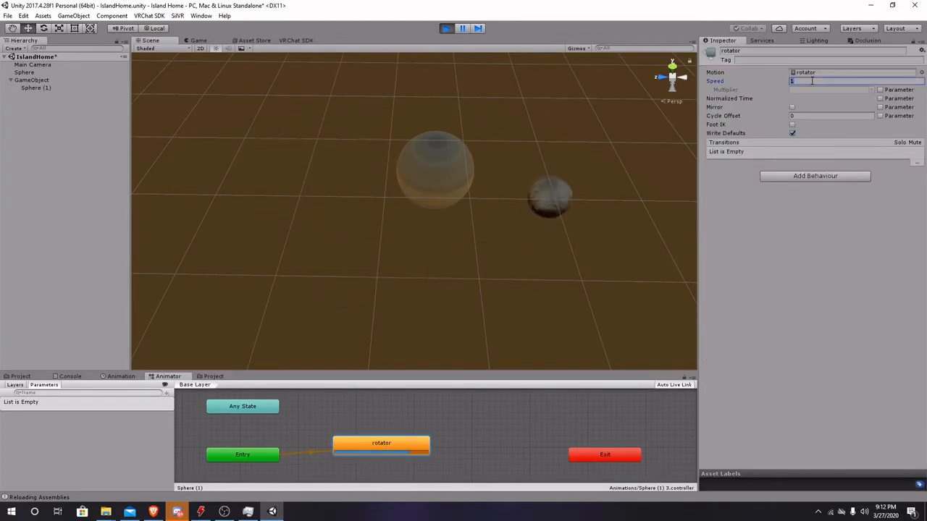
{"action": "type", "text": ".5"}
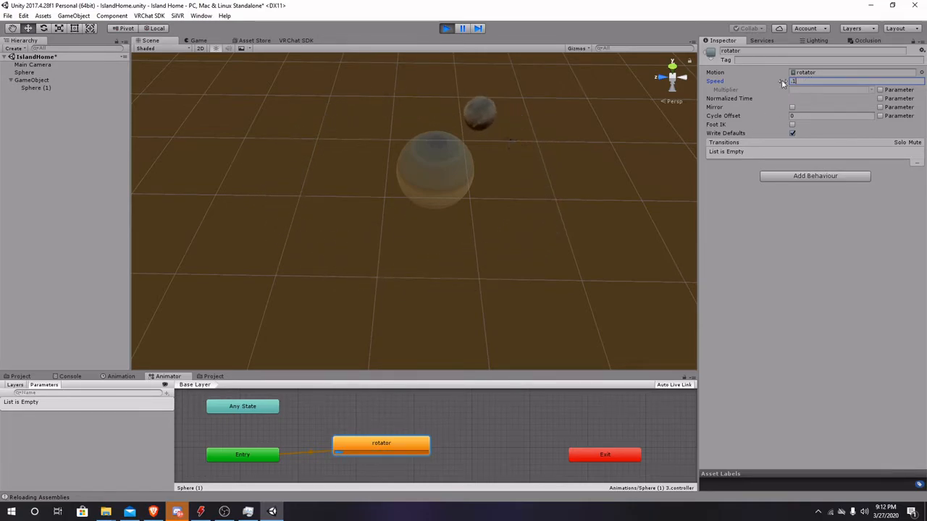
{"action": "left_click", "coordinate": [539, 257]}
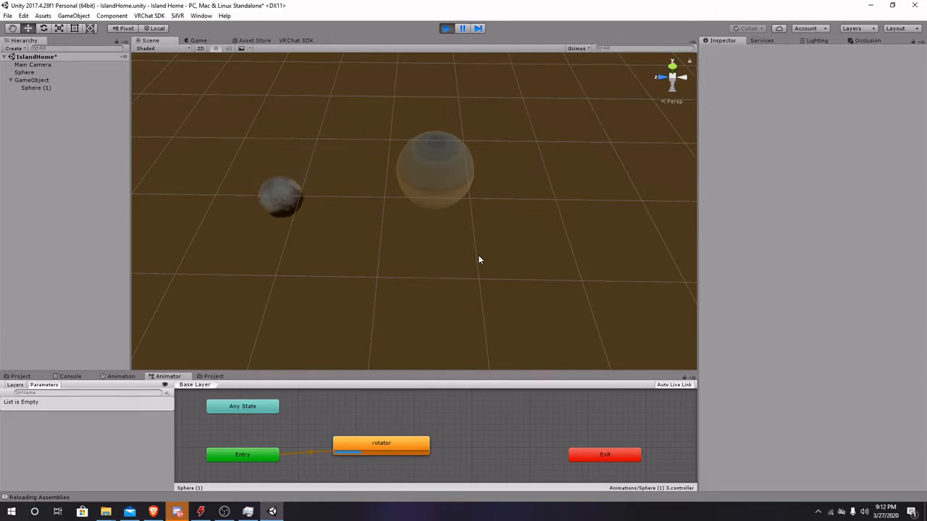
Watch the running orbit from above in the Scene view and stop Play mode with the orbiter clip's timeline open.
{"action": "scroll", "coordinate": [489, 235], "scroll_direction": "down", "scroll_amount": 3}
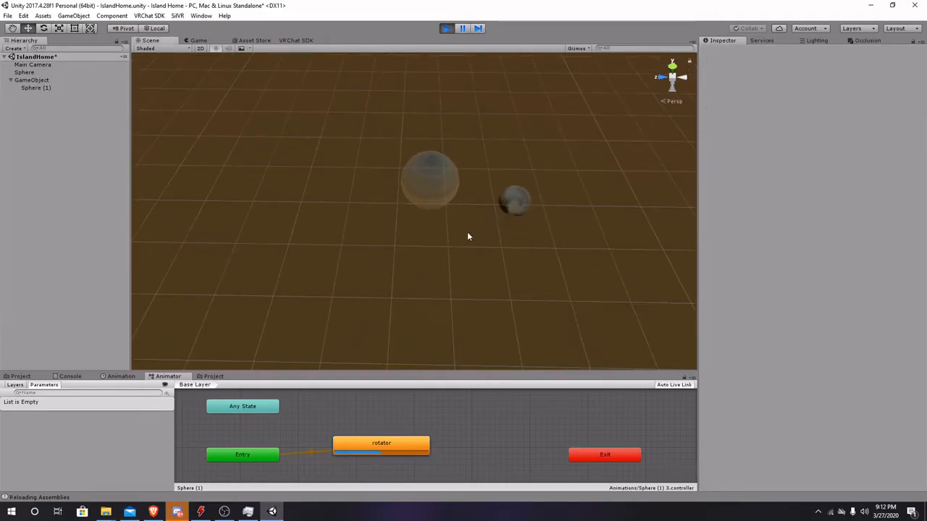
{"action": "middle_click_drag", "start_coordinate": [459, 223], "coordinate": [457, 280]}
{"action": "right_click_drag", "start_coordinate": [462, 207], "coordinate": [465, 265]}
{"action": "middle_click_drag", "start_coordinate": [461, 188], "coordinate": [466, 269]}
{"action": "scroll", "coordinate": [458, 260], "scroll_direction": "up", "scroll_amount": 2}
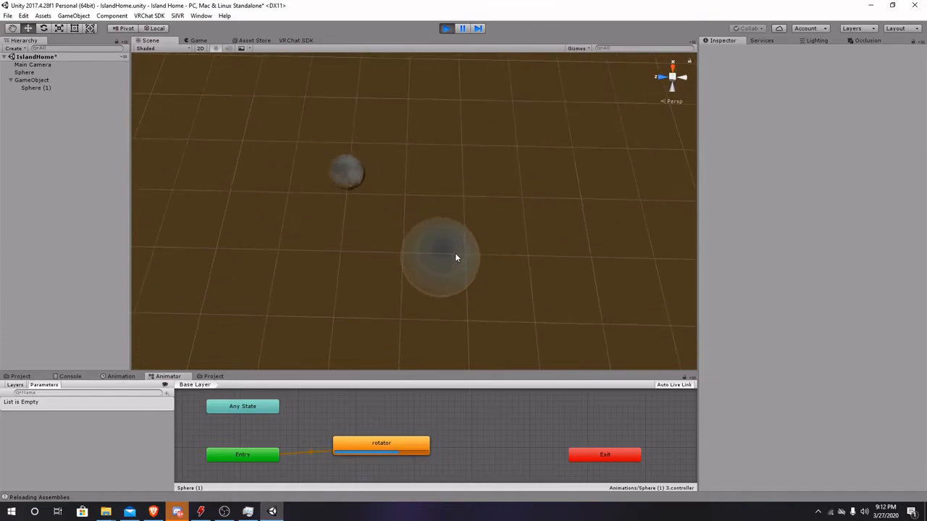
{"action": "left_click", "coordinate": [121, 375]}
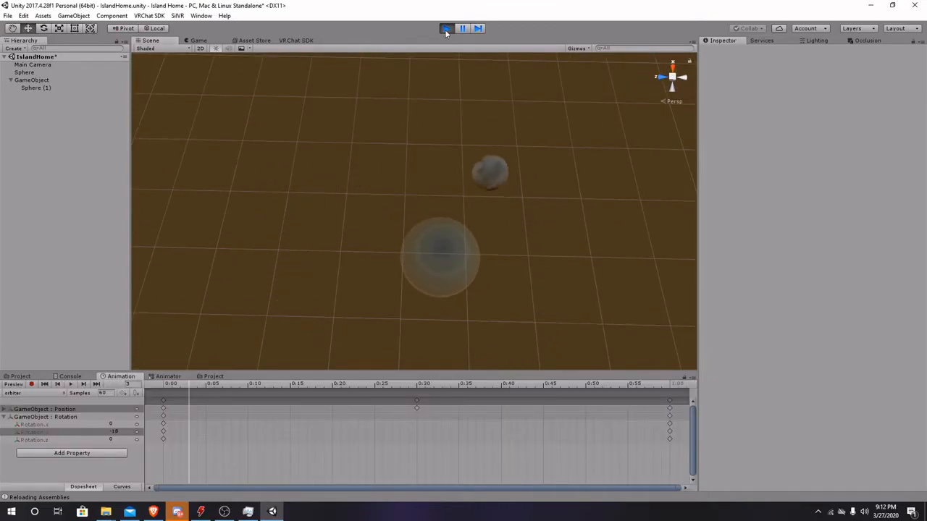
{"action": "left_click", "coordinate": [446, 28]}
Record a position key at 0:30 in the orbiter clip with GameObject moved along its Z axis to 34.35.
{"action": "left_click", "coordinate": [417, 387]}
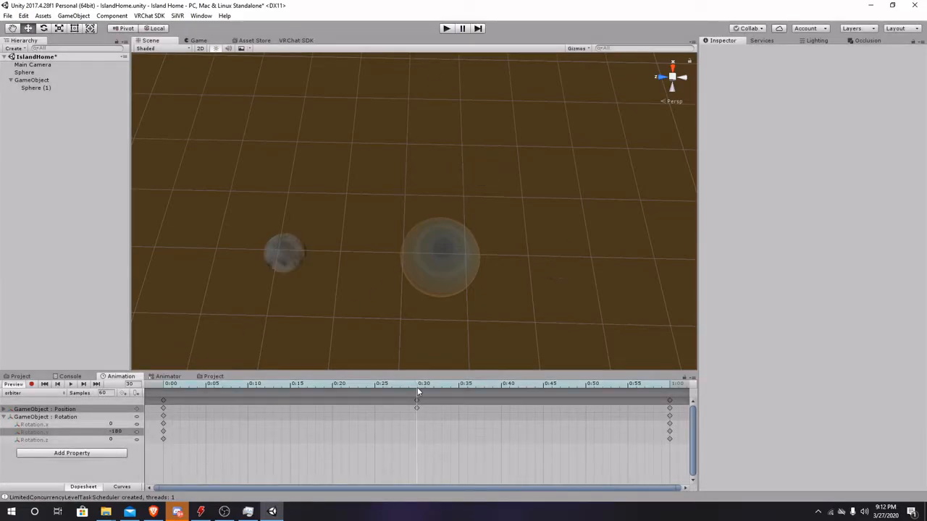
{"action": "left_click", "coordinate": [275, 267]}
{"action": "left_click", "coordinate": [418, 387]}
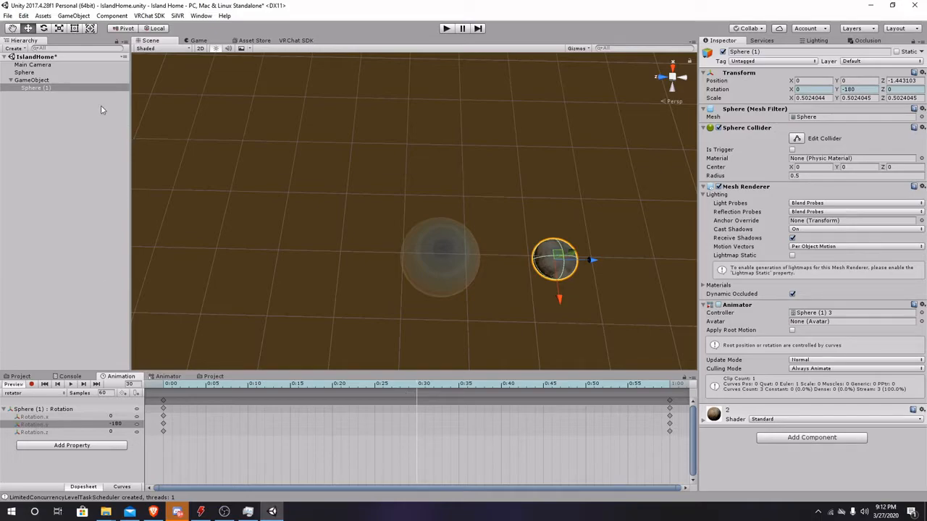
{"action": "left_click", "coordinate": [40, 81]}
{"action": "left_click", "coordinate": [416, 387]}
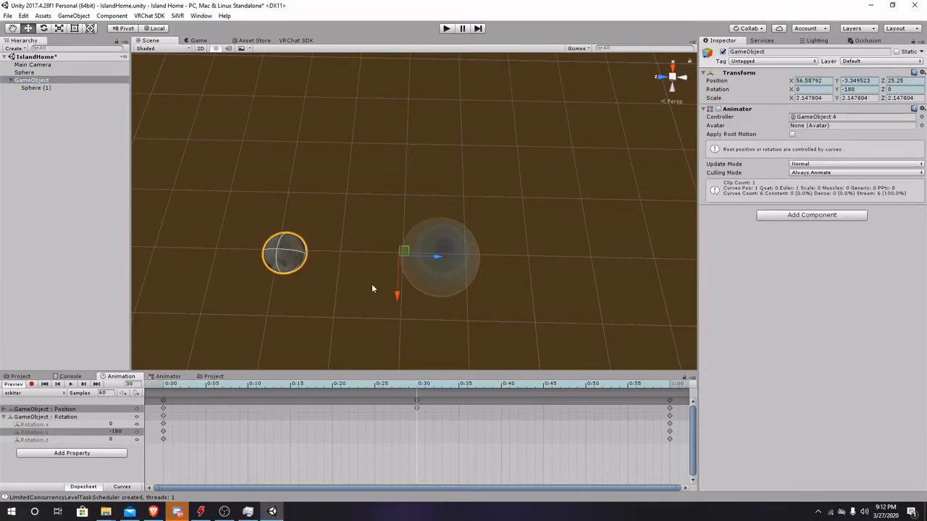
{"action": "scroll", "coordinate": [442, 310], "scroll_direction": "down", "scroll_amount": 5}
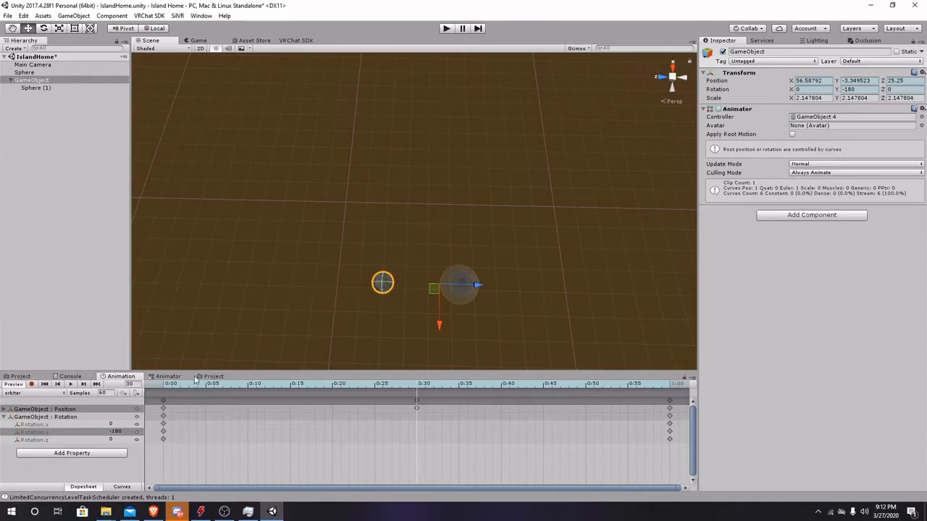
{"action": "scroll", "coordinate": [420, 283], "scroll_direction": "down", "scroll_amount": 2}
{"action": "left_click_drag", "start_coordinate": [469, 263], "coordinate": [399, 263]}
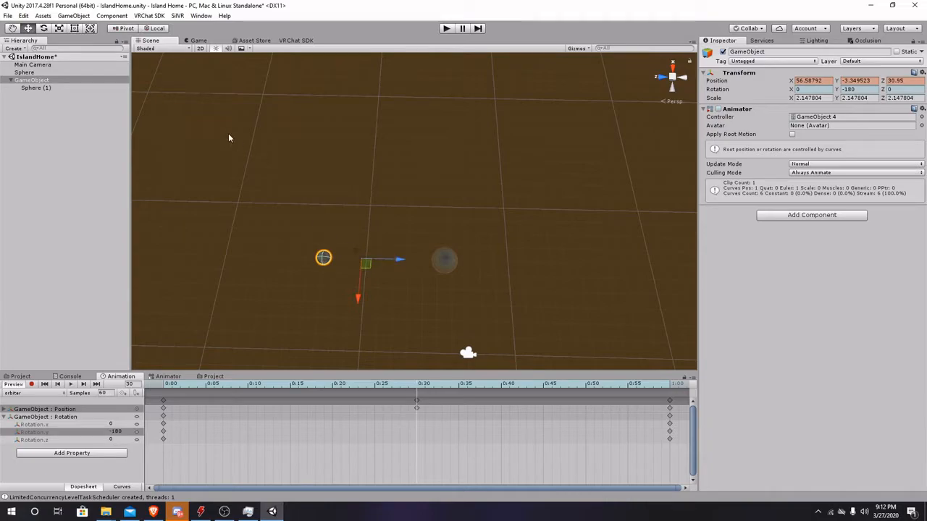
{"action": "left_click", "coordinate": [32, 384]}
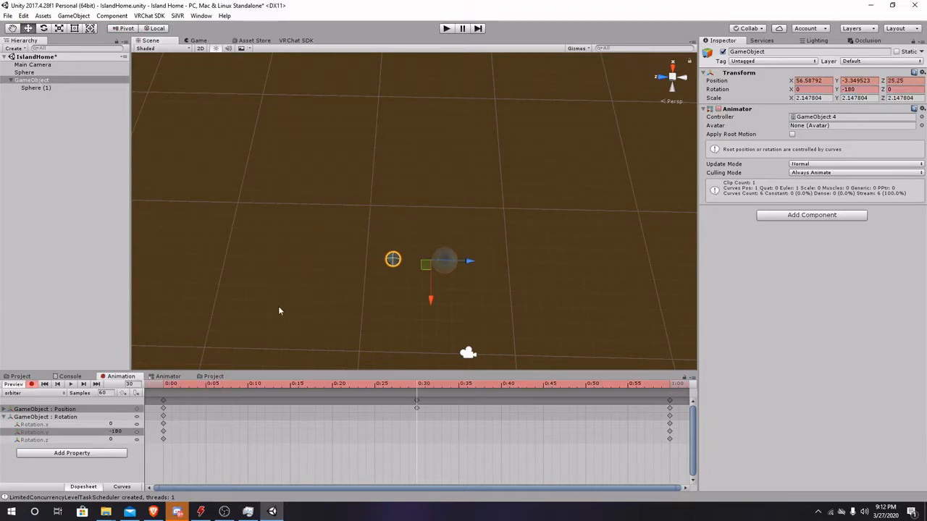
{"action": "left_click_drag", "start_coordinate": [470, 268], "coordinate": [361, 272]}
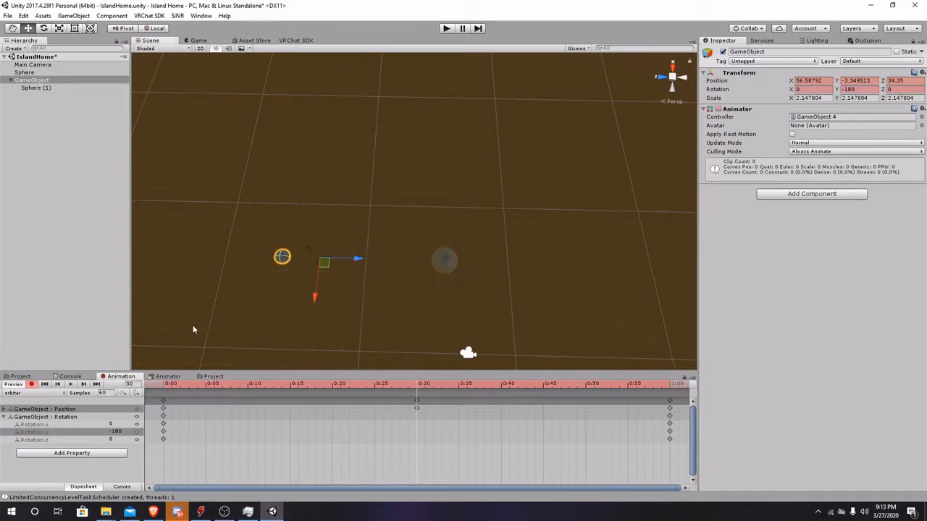
{"action": "left_click", "coordinate": [32, 385]}
Play the orbiter clip and scrub near its start and end to examine the small sphere's path close to the planet.
{"action": "left_click", "coordinate": [71, 385]}
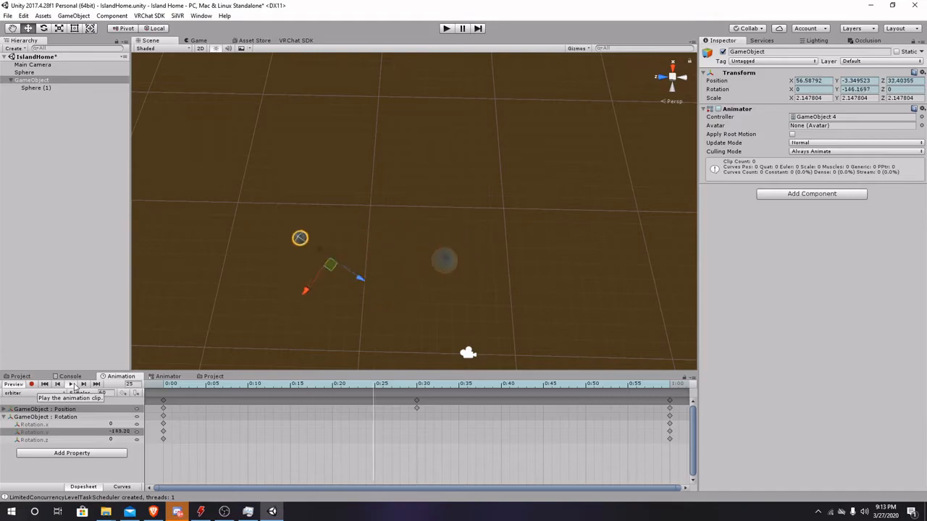
{"action": "scroll", "coordinate": [399, 308], "scroll_direction": "up", "scroll_amount": 2}
{"action": "scroll", "coordinate": [516, 310], "scroll_direction": "up", "scroll_amount": 3}
{"action": "middle_click_drag", "start_coordinate": [573, 313], "coordinate": [418, 238]}
{"action": "left_click_drag", "start_coordinate": [664, 386], "coordinate": [654, 385]}
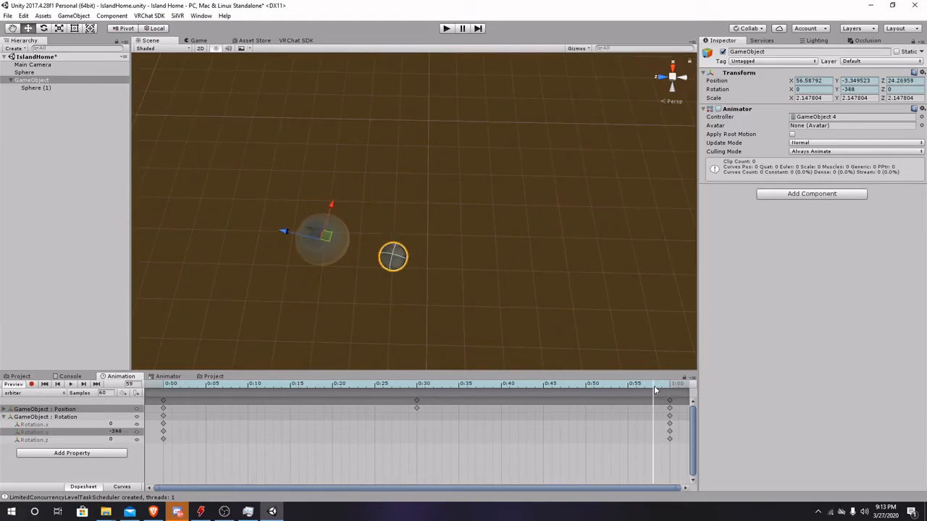
{"action": "left_click_drag", "start_coordinate": [201, 392], "coordinate": [210, 389]}
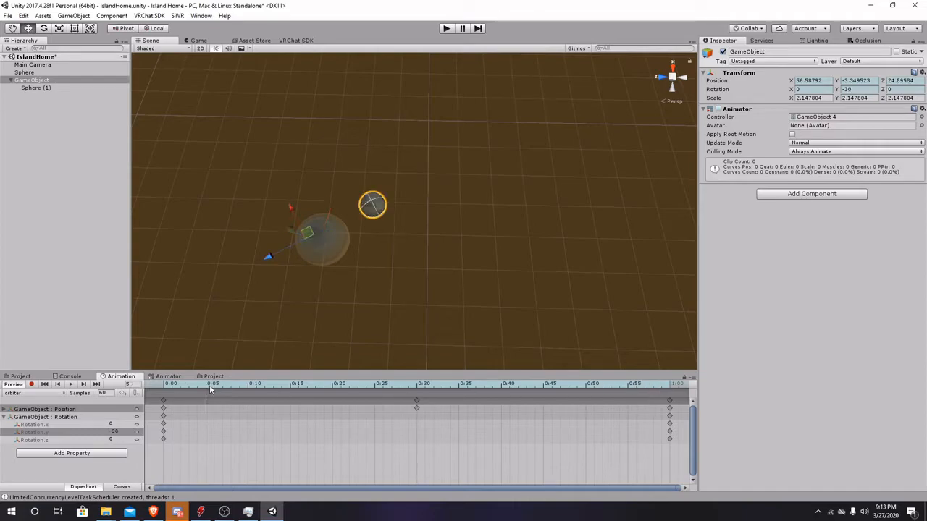
{"action": "left_click", "coordinate": [629, 388]}
Check the orbiter clip at 0:25 and 0:35 to compare the small sphere's positions at the far end of the orbit.
{"action": "middle_click_drag", "start_coordinate": [347, 202], "coordinate": [548, 232]}
{"action": "scroll", "coordinate": [512, 258], "scroll_direction": "down", "scroll_amount": 5}
{"action": "middle_click_drag", "start_coordinate": [344, 199], "coordinate": [308, 201]}
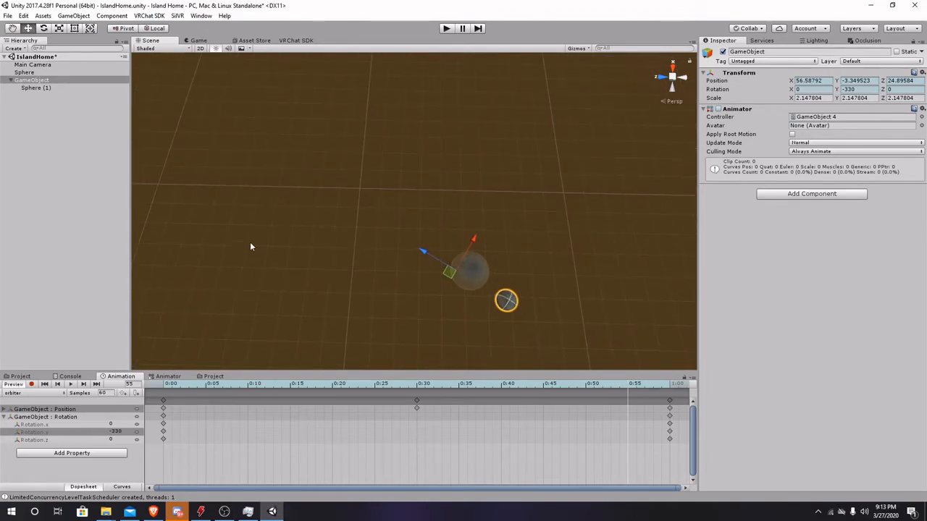
{"action": "left_click", "coordinate": [379, 386]}
{"action": "left_click", "coordinate": [462, 389]}
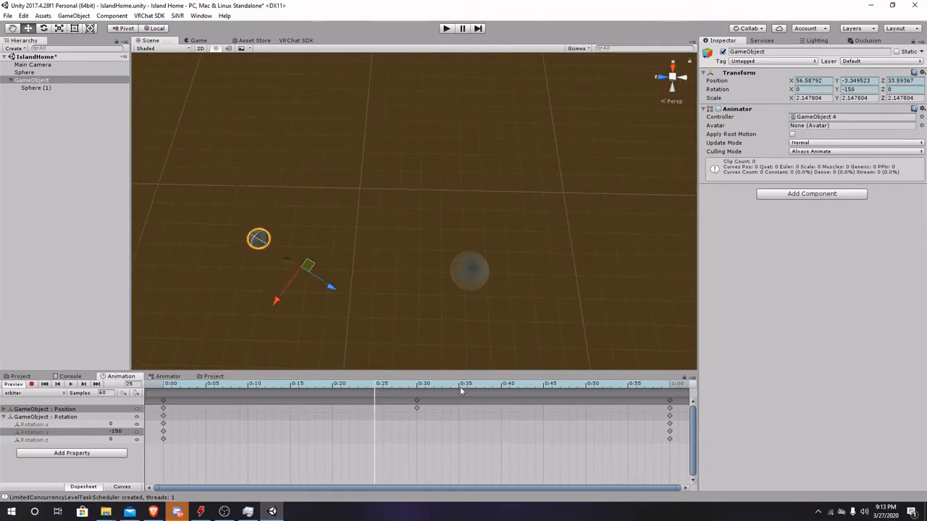
{"action": "left_click", "coordinate": [459, 389]}
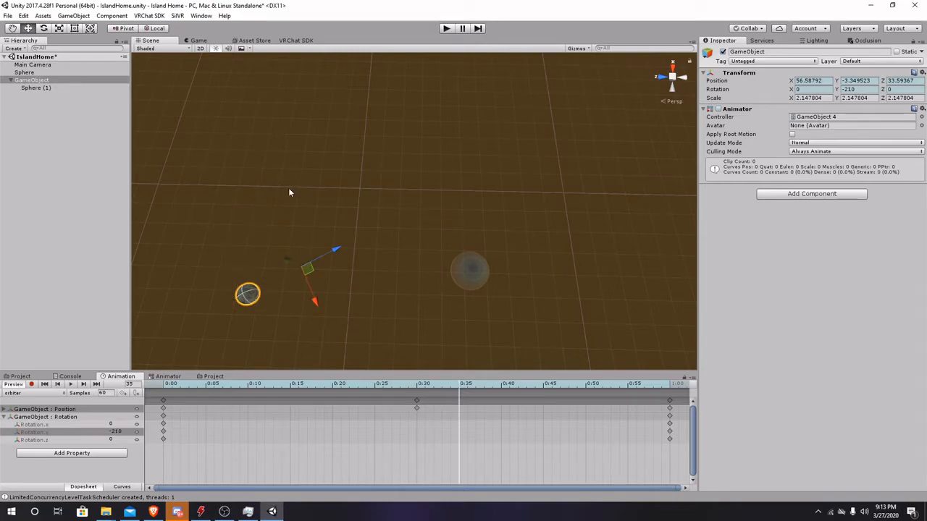
Run the scene in Play mode and watch the elongated orbit from above in the Scene view.
{"action": "scroll", "coordinate": [452, 338], "scroll_direction": "down", "scroll_amount": 9}
{"action": "middle_click_drag", "start_coordinate": [372, 236], "coordinate": [377, 208]}
{"action": "right_click_drag", "start_coordinate": [377, 209], "coordinate": [416, 242]}
{"action": "scroll", "coordinate": [400, 249], "scroll_direction": "up", "scroll_amount": 4}
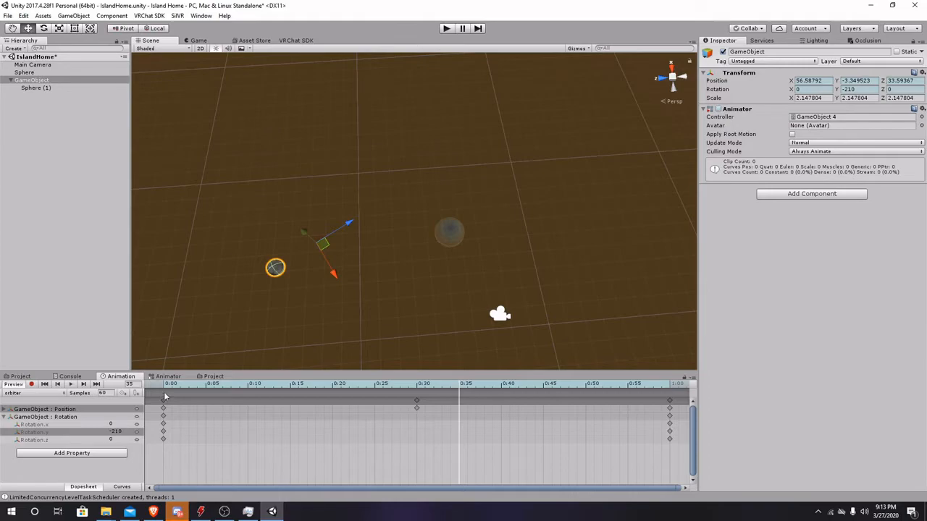
{"action": "left_click", "coordinate": [445, 29]}
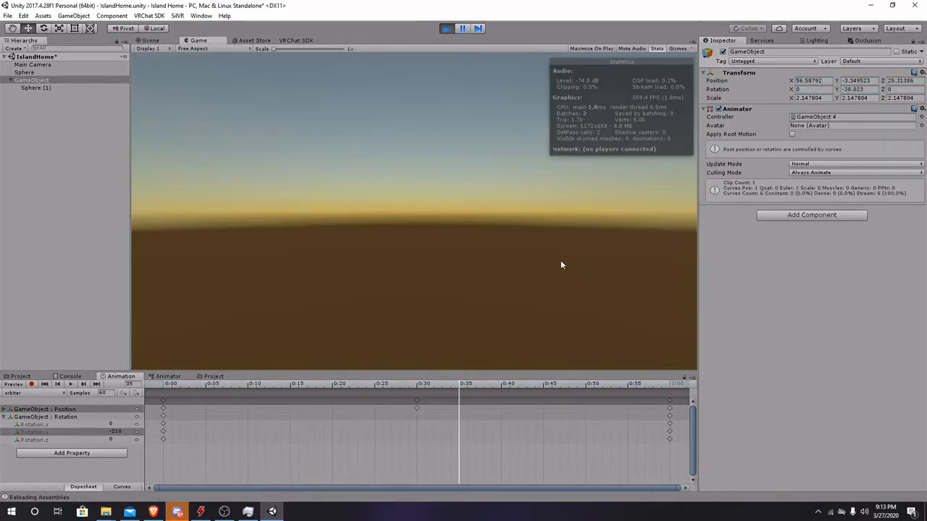
{"action": "left_click", "coordinate": [158, 41]}
{"action": "left_click", "coordinate": [539, 259]}
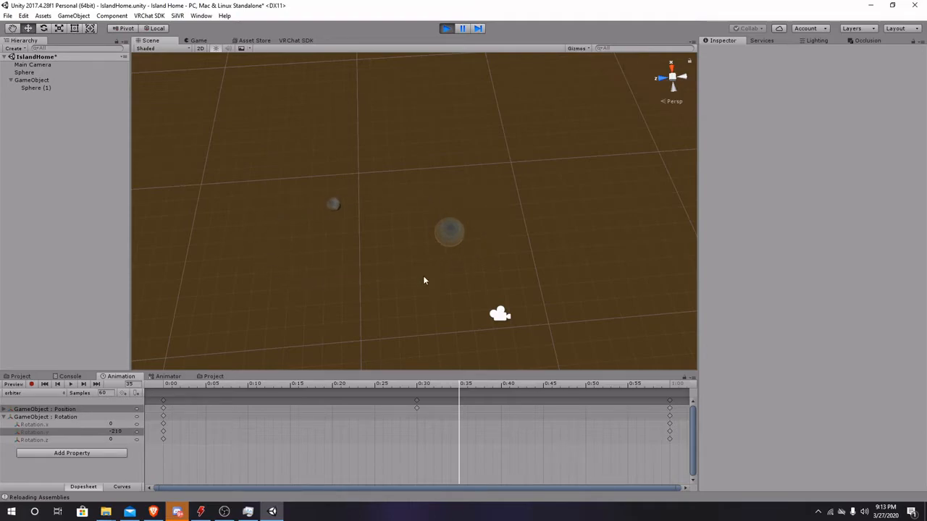
{"action": "scroll", "coordinate": [413, 247], "scroll_direction": "down", "scroll_amount": 4}
{"action": "scroll", "coordinate": [411, 247], "scroll_direction": "down", "scroll_amount": 2}
{"action": "scroll", "coordinate": [416, 220], "scroll_direction": "up", "scroll_amount": 3}
{"action": "scroll", "coordinate": [425, 230], "scroll_direction": "up", "scroll_amount": 5}
Examine the running orbit from a low, side-on angle close to both spheres.
{"action": "middle_click_drag", "start_coordinate": [469, 260], "coordinate": [438, 230]}
{"action": "right_click_drag", "start_coordinate": [439, 229], "coordinate": [438, 194]}
{"action": "middle_click_drag", "start_coordinate": [472, 265], "coordinate": [458, 182]}
{"action": "right_click_drag", "start_coordinate": [488, 278], "coordinate": [488, 220]}
{"action": "middle_click_drag", "start_coordinate": [489, 315], "coordinate": [489, 234]}
{"action": "right_click_drag", "start_coordinate": [489, 269], "coordinate": [480, 218]}
{"action": "scroll", "coordinate": [482, 250], "scroll_direction": "down", "scroll_amount": 4}
{"action": "middle_click_drag", "start_coordinate": [483, 279], "coordinate": [475, 218]}
{"action": "scroll", "coordinate": [476, 216], "scroll_direction": "up", "scroll_amount": 4}
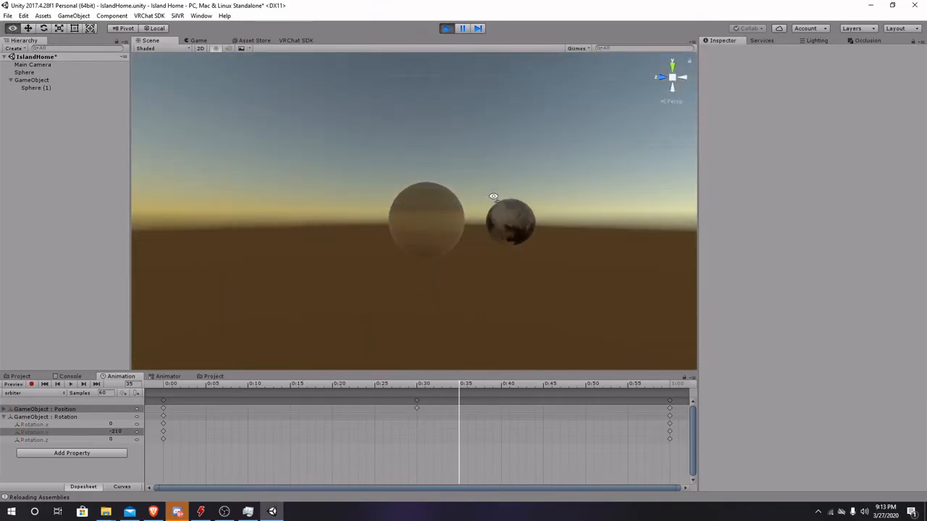
{"action": "right_click_drag", "start_coordinate": [492, 196], "coordinate": [488, 210]}
{"action": "middle_click_drag", "start_coordinate": [486, 197], "coordinate": [485, 225]}
{"action": "scroll", "coordinate": [485, 224], "scroll_direction": "up", "scroll_amount": 3}
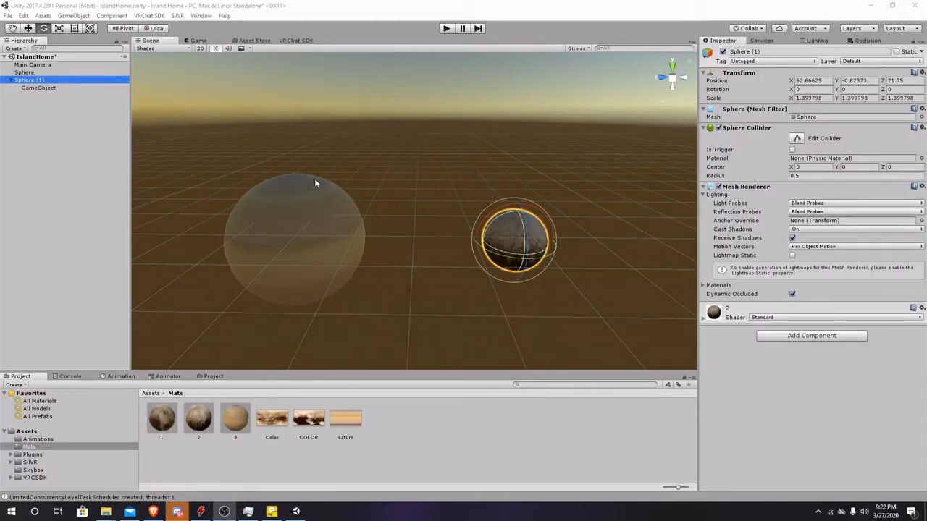
Reverse the parenting in the scene hierarchy so that Sphere (1) becomes a child of GameObject.
{"action": "scroll", "coordinate": [544, 220], "scroll_direction": "down", "scroll_amount": 3}
{"action": "middle_click_drag", "start_coordinate": [534, 225], "coordinate": [529, 214]}
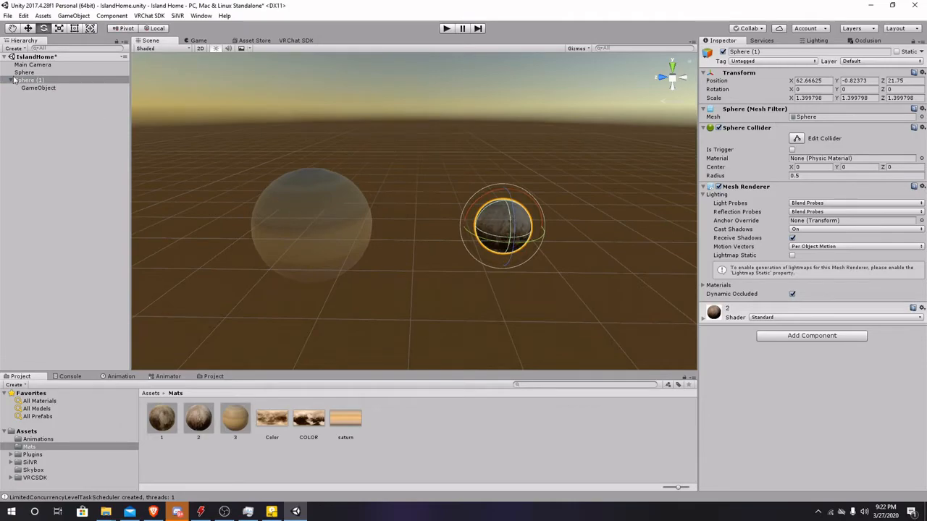
{"action": "left_click_drag", "start_coordinate": [70, 89], "coordinate": [33, 83]}
{"action": "left_click", "coordinate": [33, 89]}
{"action": "scroll", "coordinate": [405, 203], "scroll_direction": "up", "scroll_amount": 3}
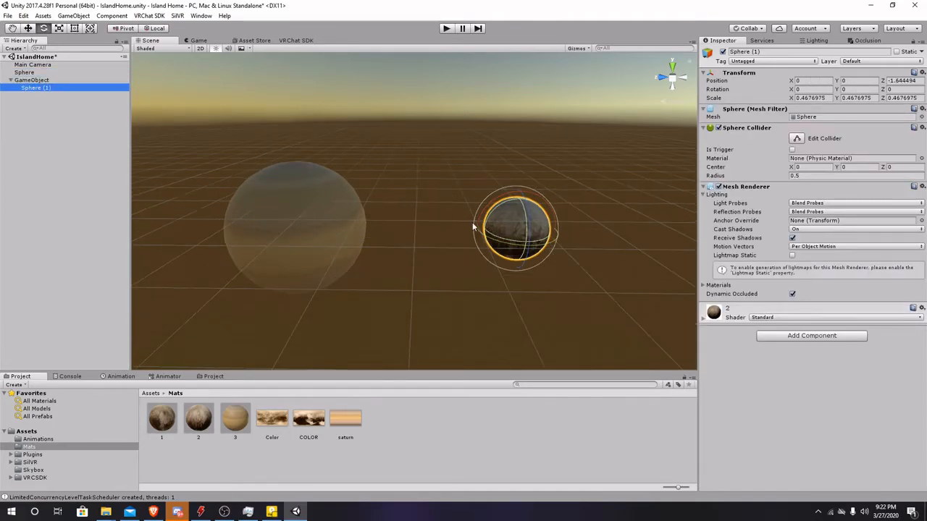
Rotate GameObject to 30 degrees about the X axis to tilt the small sphere's orbit around the large planet.
{"action": "left_click", "coordinate": [43, 80]}
{"action": "left_click_drag", "start_coordinate": [324, 209], "coordinate": [300, 190]}
{"action": "scroll", "coordinate": [341, 196], "scroll_direction": "down", "scroll_amount": 3}
{"action": "middle_click_drag", "start_coordinate": [368, 193], "coordinate": [432, 179]}
{"action": "scroll", "coordinate": [432, 178], "scroll_direction": "down", "scroll_amount": 2}
Create an animation clip for GameObject in the Animations folder, replacing the existing Planet 1 orbit.anim.
{"action": "left_click", "coordinate": [166, 377]}
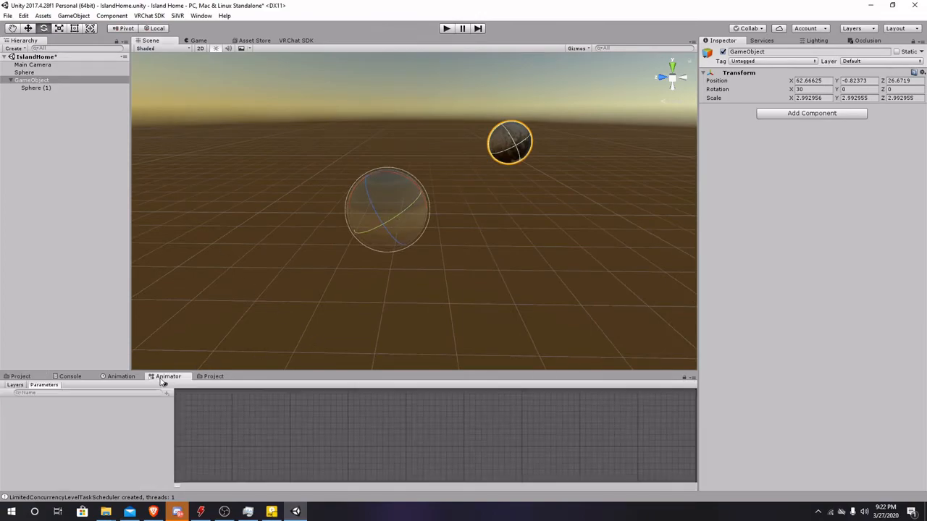
{"action": "left_click_drag", "start_coordinate": [278, 347], "coordinate": [261, 264], "text": "alt"}
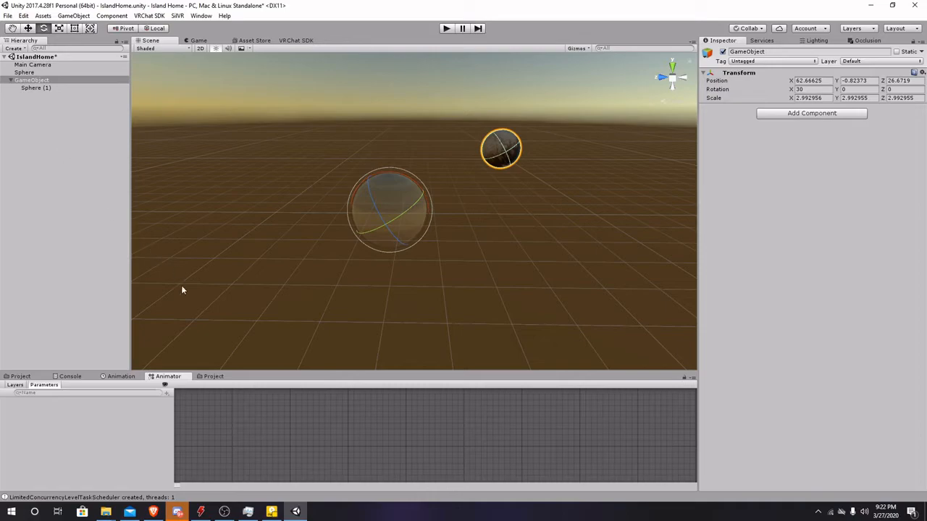
{"action": "left_click", "coordinate": [121, 377]}
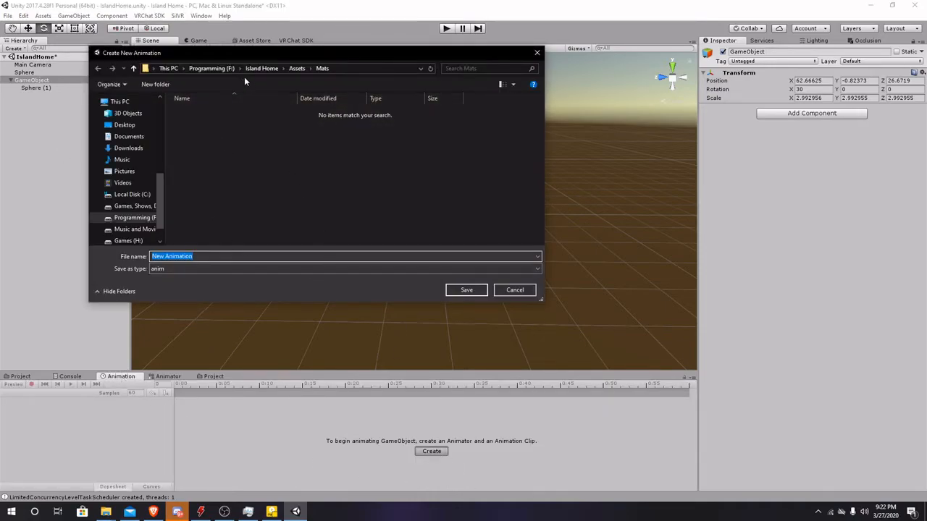
{"action": "left_click", "coordinate": [296, 68]}
{"action": "double_click", "coordinate": [208, 111]}
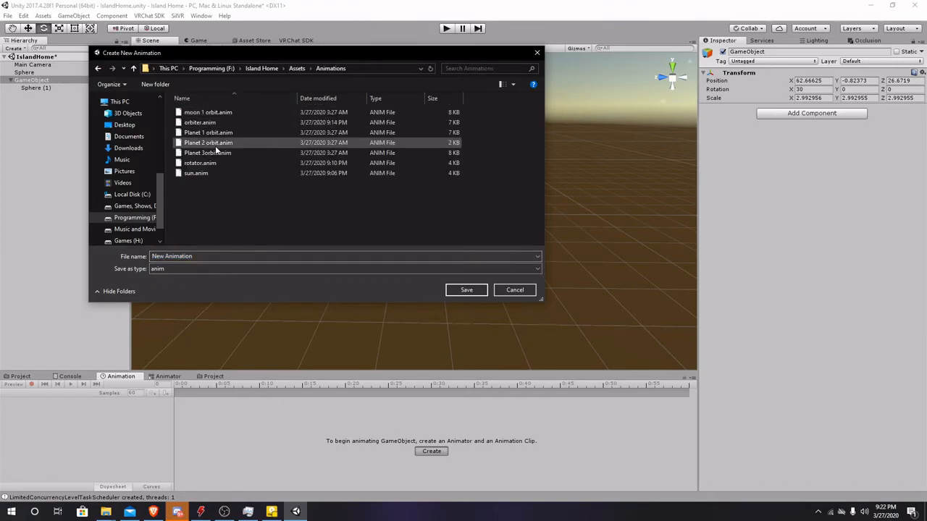
{"action": "left_click", "coordinate": [218, 134]}
{"action": "left_click", "coordinate": [465, 290]}
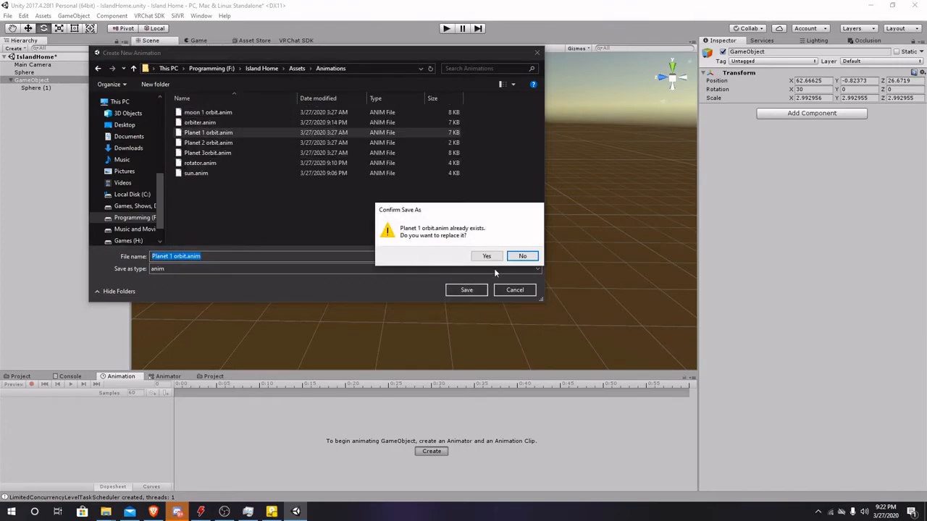
{"action": "left_click", "coordinate": [487, 257]}
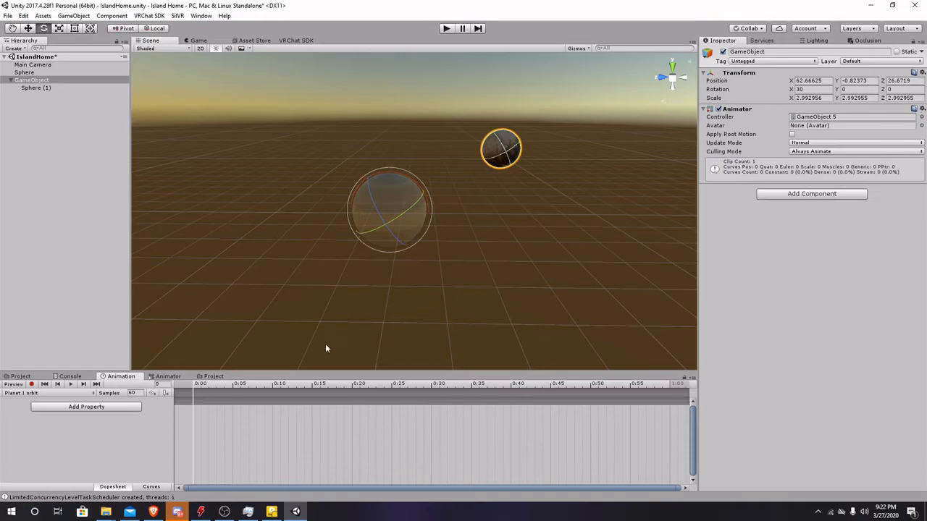
Add a Rotation track for GameObject to the Planet 1 orbit clip, key Y rotation at -360 on 1:00, and preview it.
{"action": "left_click", "coordinate": [120, 406]}
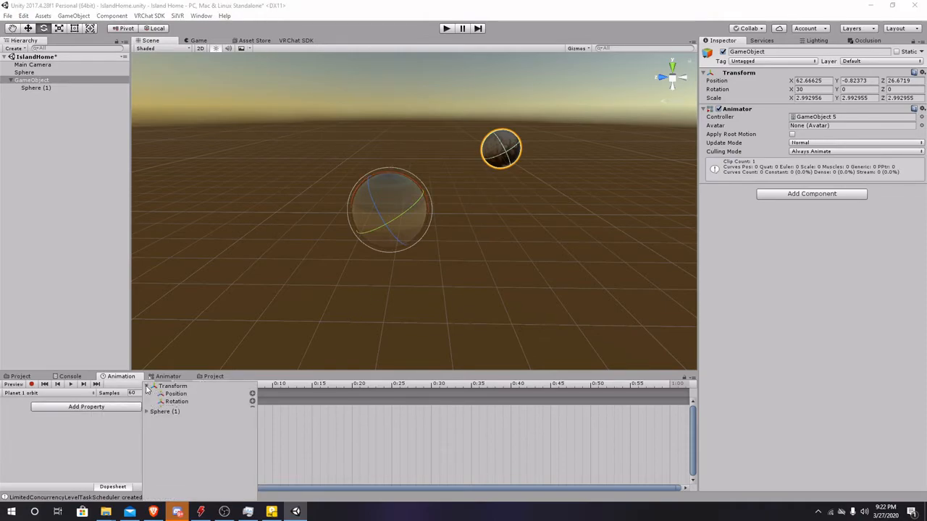
{"action": "left_click", "coordinate": [252, 401]}
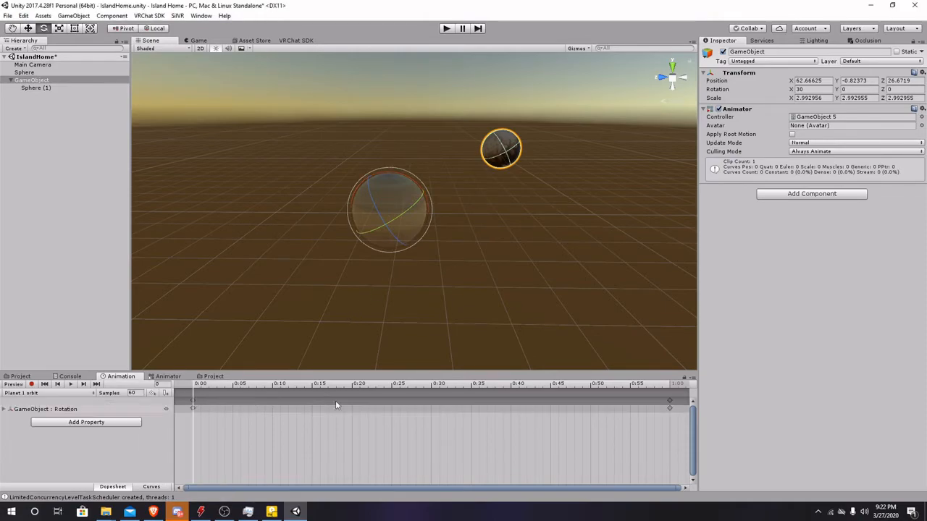
{"action": "left_click", "coordinate": [670, 385]}
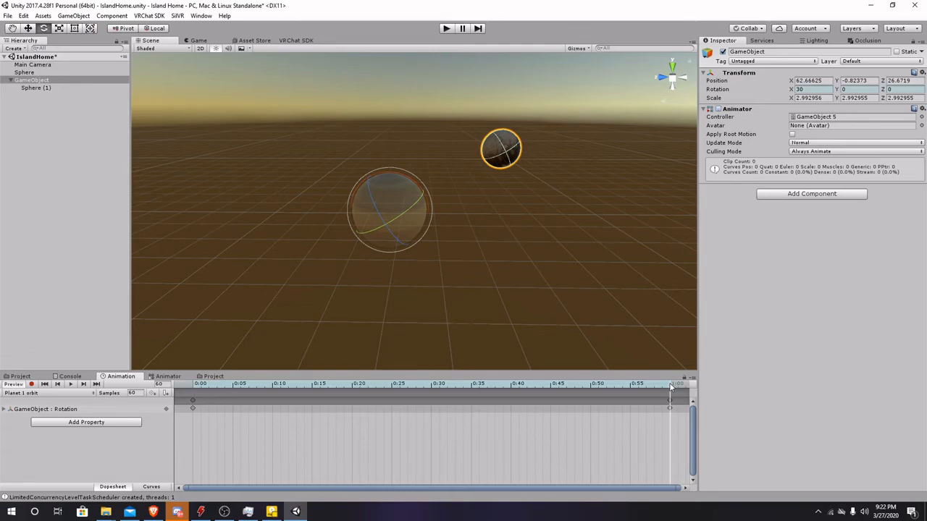
{"action": "left_click", "coordinate": [32, 384]}
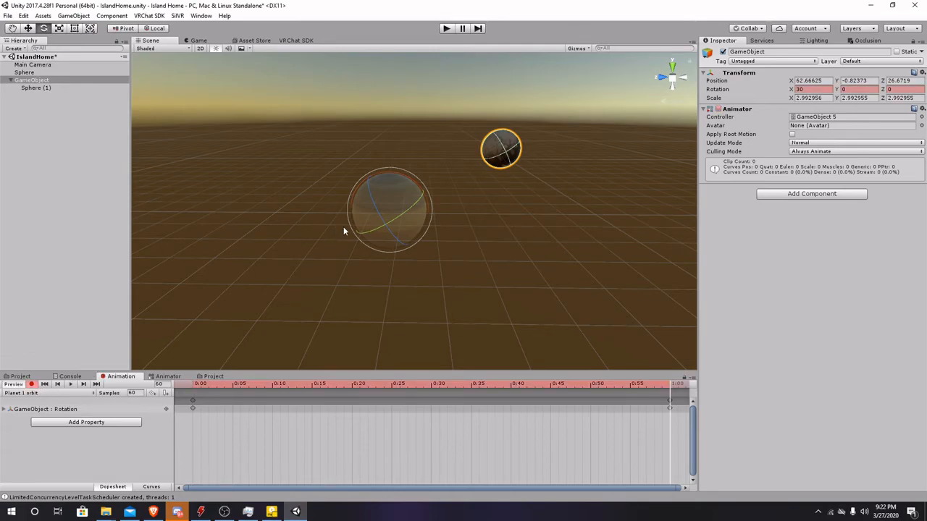
{"action": "left_click_drag", "start_coordinate": [367, 231], "coordinate": [389, 235]}
{"action": "left_click", "coordinate": [31, 385]}
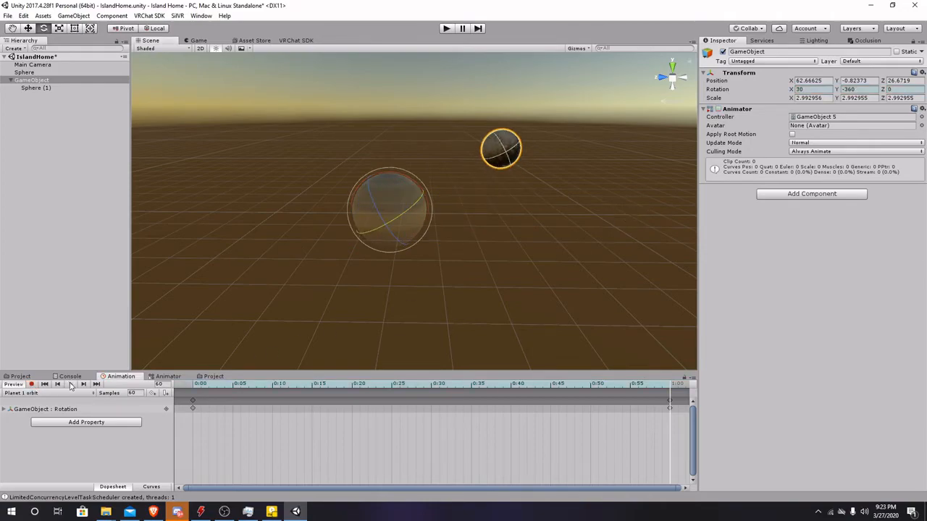
{"action": "left_click", "coordinate": [70, 385]}
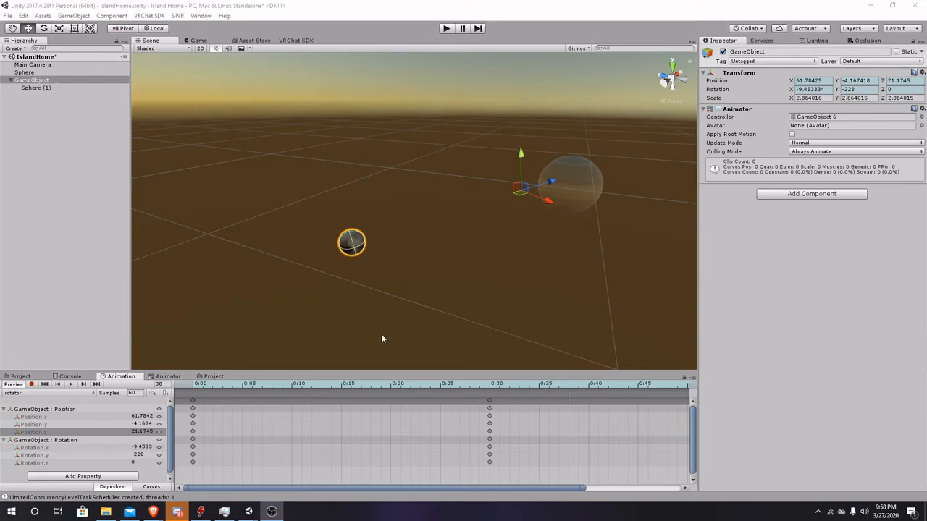
Go to the 0:30 keyframe of the rotator clip and examine the small sphere's position relative to the large planet from the side.
{"action": "left_click", "coordinate": [48, 410]}
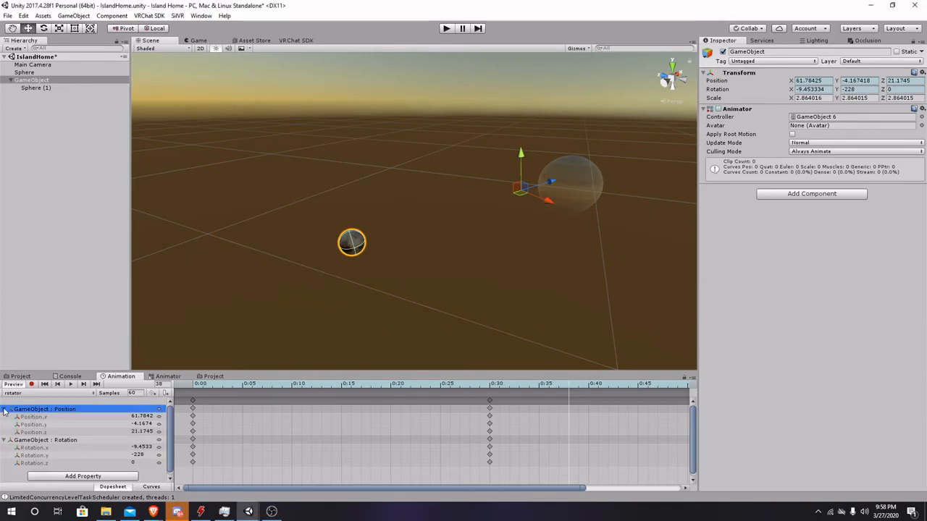
{"action": "left_click", "coordinate": [489, 390]}
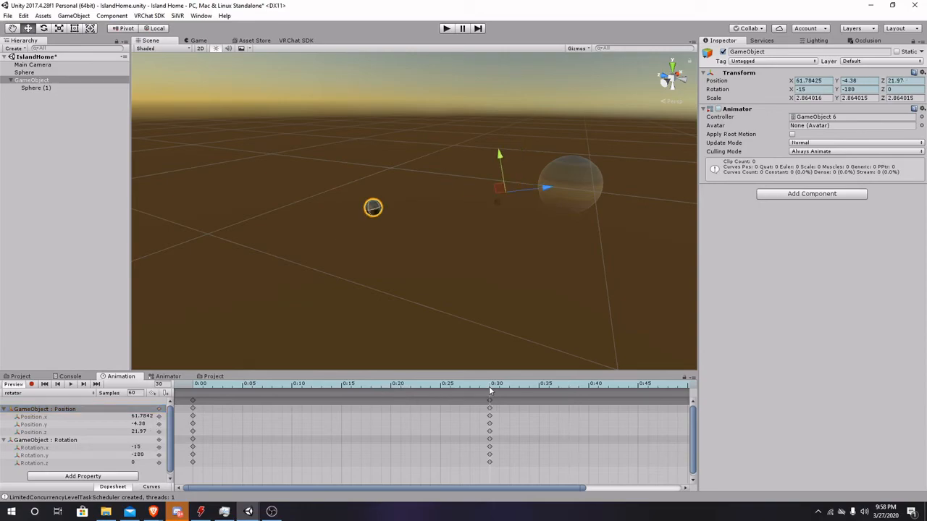
{"action": "scroll", "coordinate": [472, 284], "scroll_direction": "down", "scroll_amount": 4}
{"action": "middle_click_drag", "start_coordinate": [460, 271], "coordinate": [391, 309]}
{"action": "right_click_drag", "start_coordinate": [391, 309], "coordinate": [454, 279]}
{"action": "middle_click_drag", "start_coordinate": [453, 278], "coordinate": [513, 233]}
{"action": "right_click_drag", "start_coordinate": [513, 233], "coordinate": [482, 245]}
{"action": "scroll", "coordinate": [482, 245], "scroll_direction": "up", "scroll_amount": 5}
{"action": "middle_click_drag", "start_coordinate": [513, 265], "coordinate": [488, 260]}
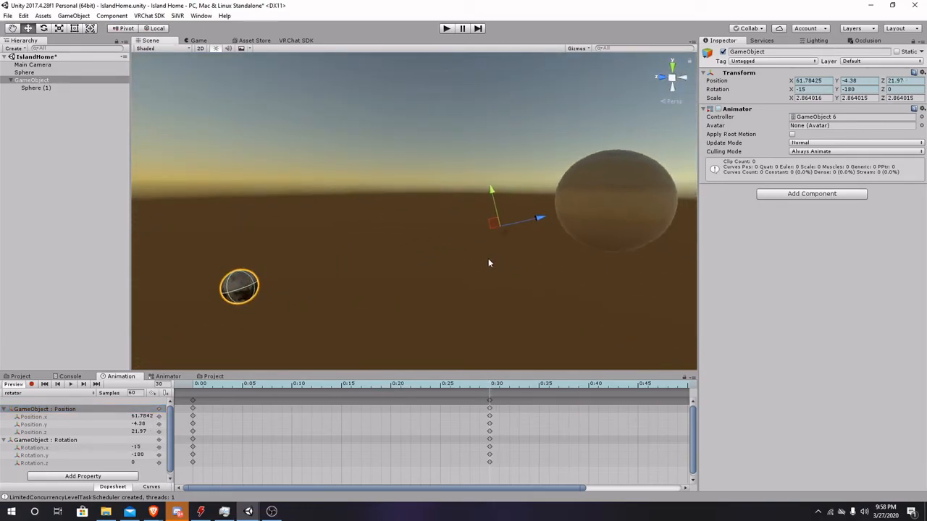
{"action": "scroll", "coordinate": [546, 218], "scroll_direction": "down", "scroll_amount": 4}
{"action": "middle_click_drag", "start_coordinate": [546, 218], "coordinate": [478, 227]}
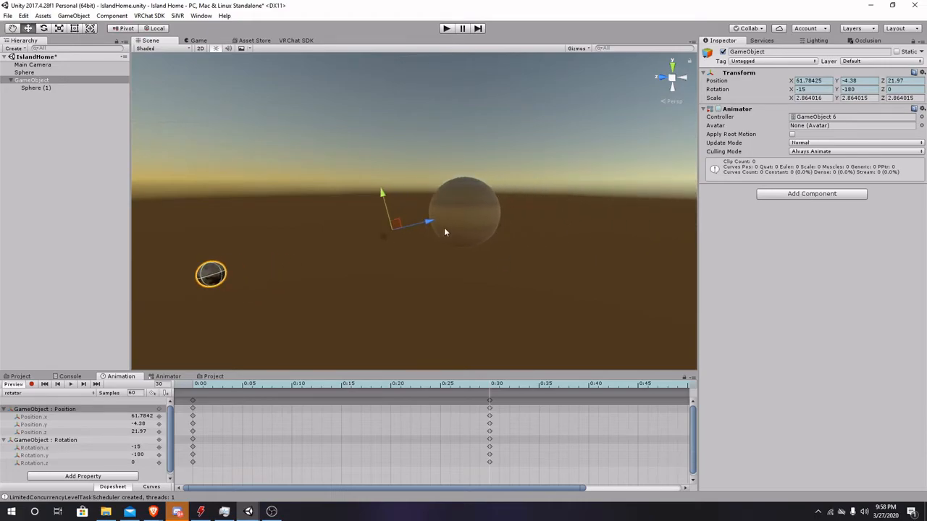
{"action": "scroll", "coordinate": [301, 272], "scroll_direction": "up", "scroll_amount": 5}
{"action": "middle_click_drag", "start_coordinate": [314, 270], "coordinate": [381, 276]}
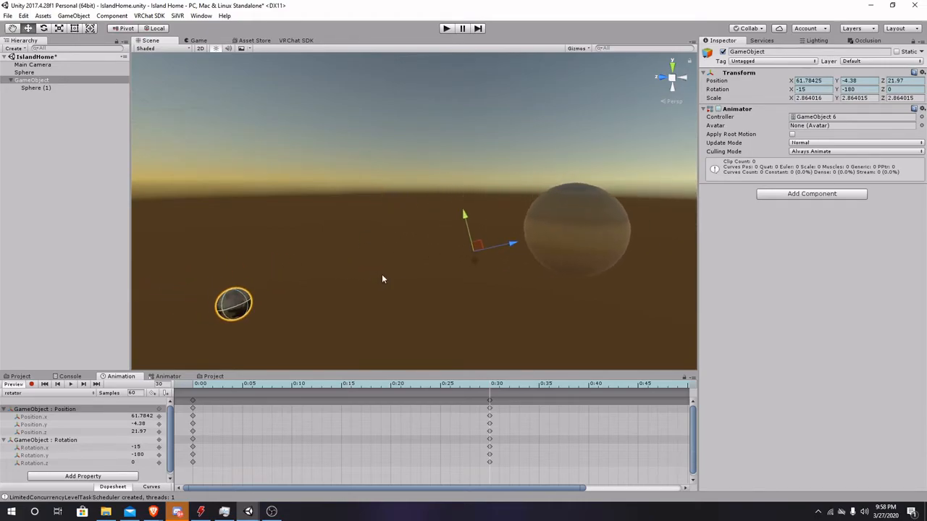
{"action": "scroll", "coordinate": [568, 204], "scroll_direction": "down", "scroll_amount": 3}
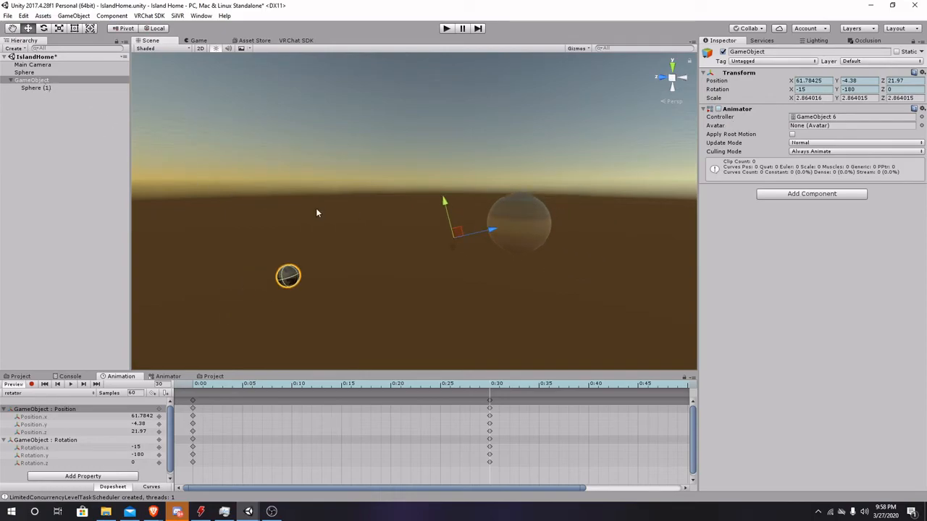
Record an X rotation of -30 for GameObject on the rotator clip's 0:30 keyframe.
{"action": "key", "text": "e"}
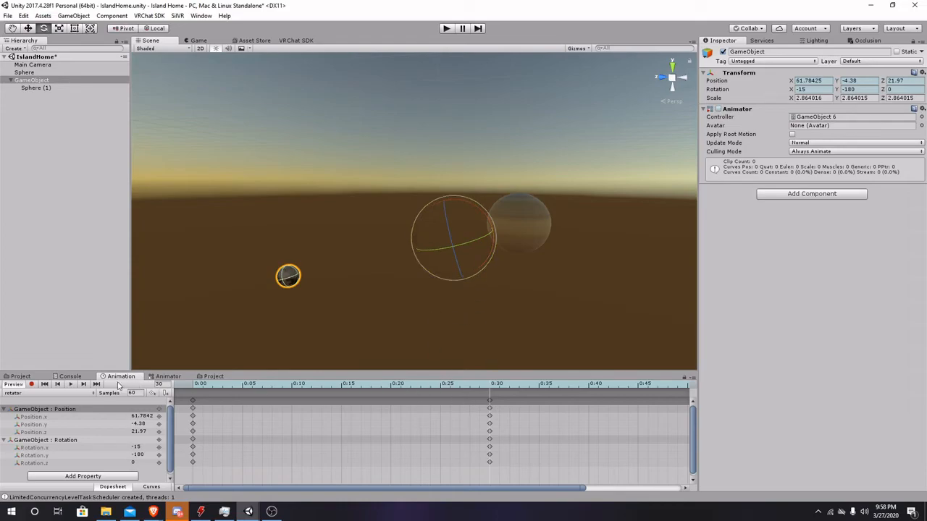
{"action": "left_click", "coordinate": [32, 384]}
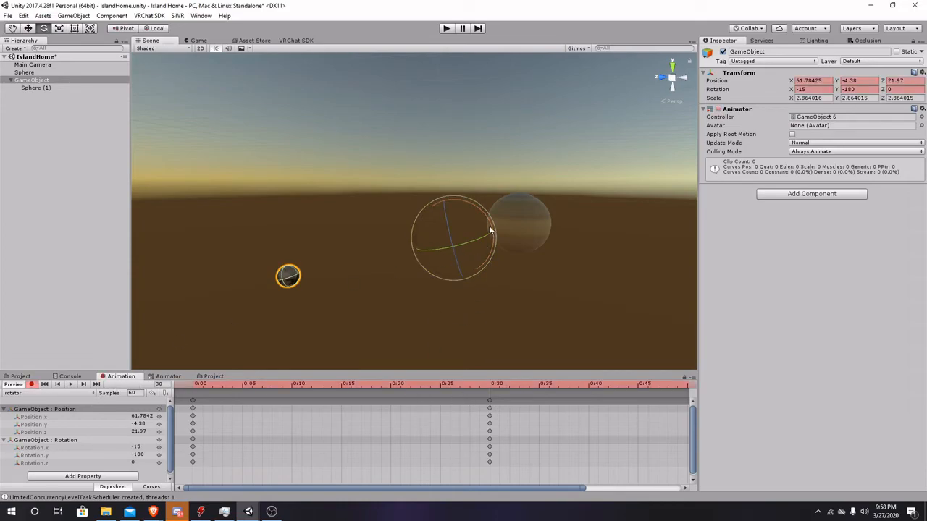
{"action": "left_click_drag", "start_coordinate": [486, 225], "coordinate": [489, 250]}
{"action": "left_click", "coordinate": [32, 384]}
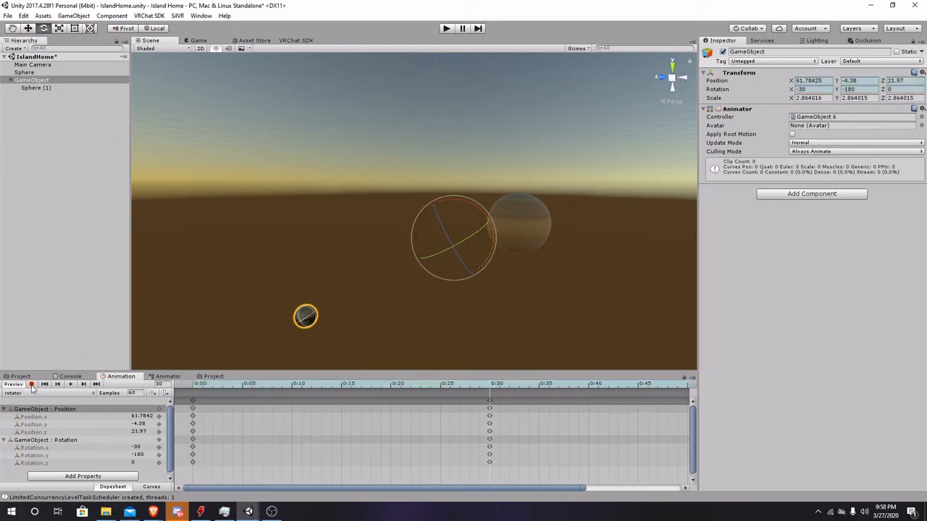
{"action": "scroll", "coordinate": [518, 422], "scroll_direction": "down", "scroll_amount": 1}
{"action": "scroll", "coordinate": [518, 421], "scroll_direction": "down", "scroll_amount": 2}
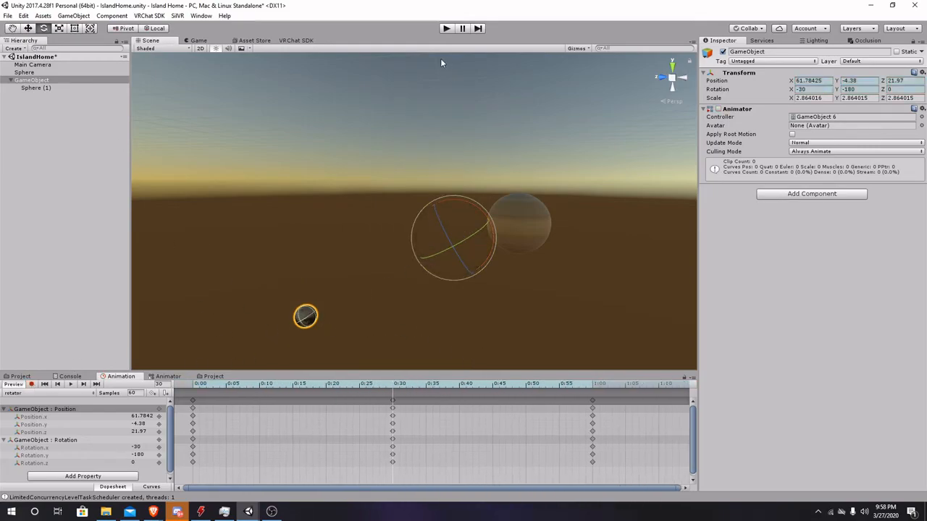
Run the scene and examine the small sphere's tilted, offset orbit in the Scene view from a raised angle.
{"action": "left_click", "coordinate": [446, 28]}
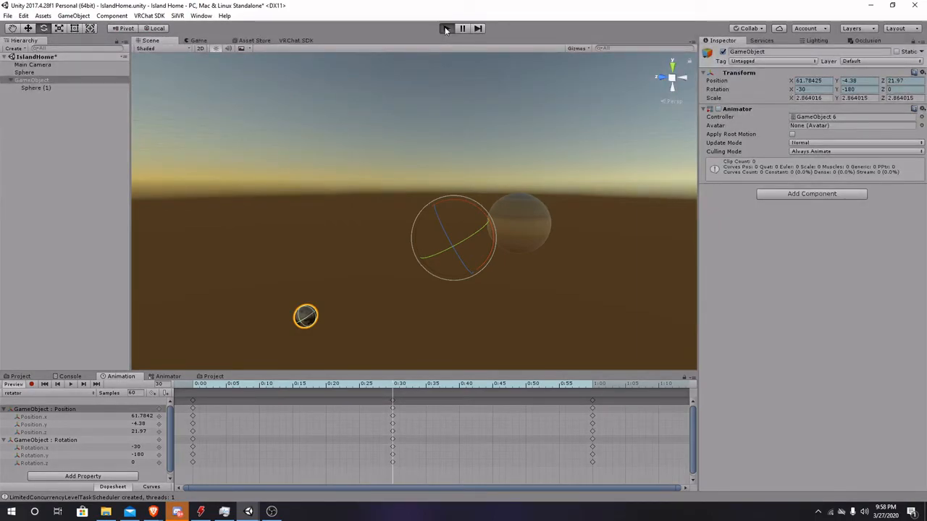
{"action": "left_click", "coordinate": [150, 41]}
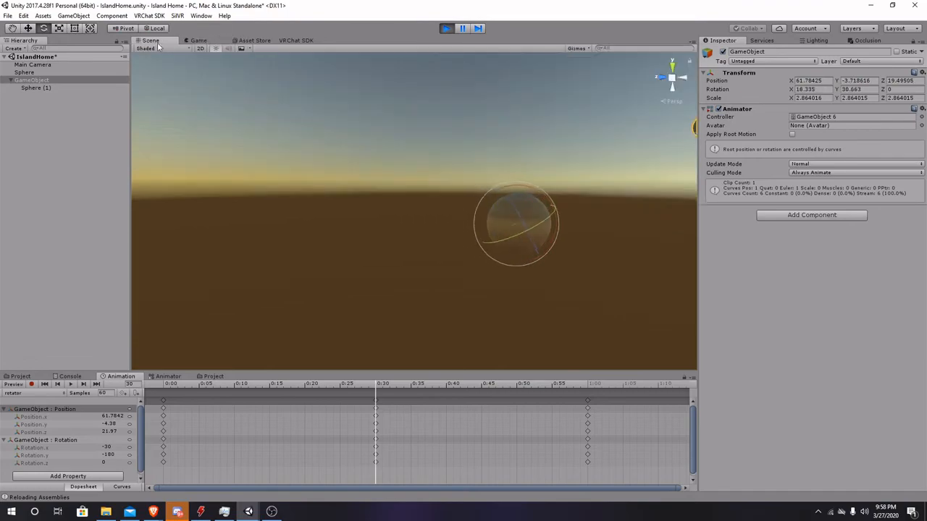
{"action": "left_click", "coordinate": [422, 146]}
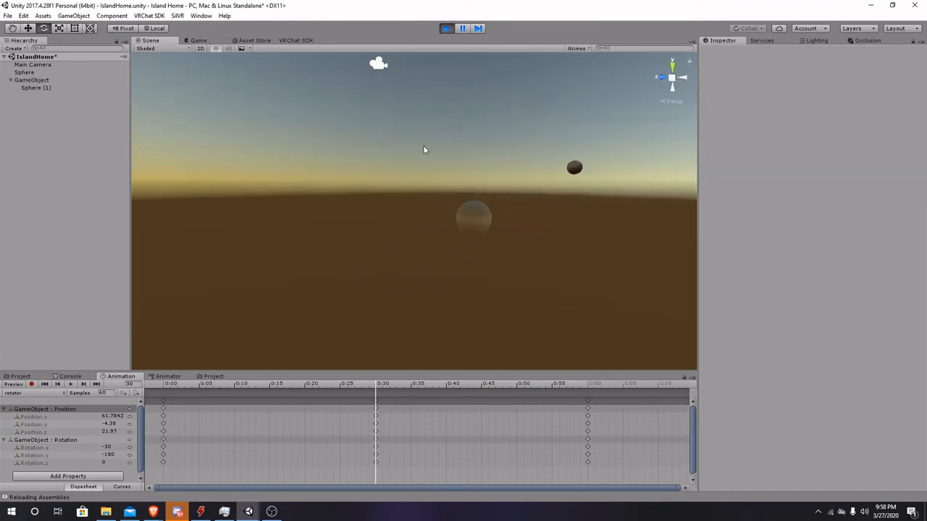
{"action": "middle_click_drag", "start_coordinate": [423, 149], "coordinate": [467, 210]}
{"action": "right_click_drag", "start_coordinate": [467, 210], "coordinate": [548, 245]}
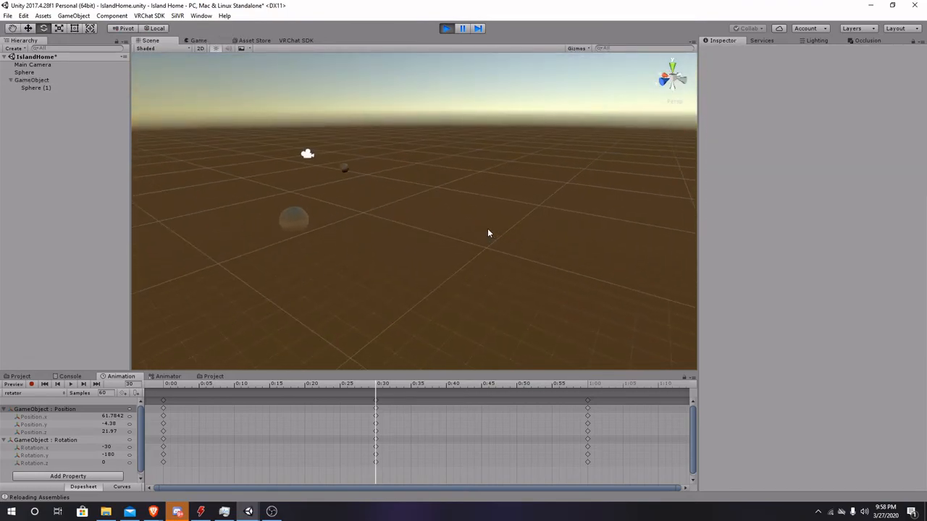
{"action": "middle_click_drag", "start_coordinate": [464, 217], "coordinate": [564, 256]}
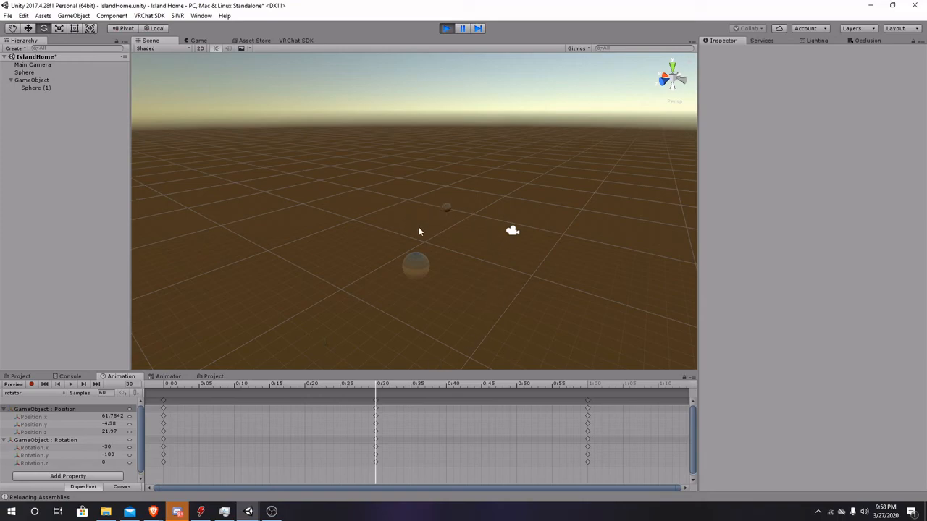
{"action": "scroll", "coordinate": [448, 221], "scroll_direction": "down", "scroll_amount": 5}
{"action": "scroll", "coordinate": [447, 225], "scroll_direction": "up", "scroll_amount": 4}
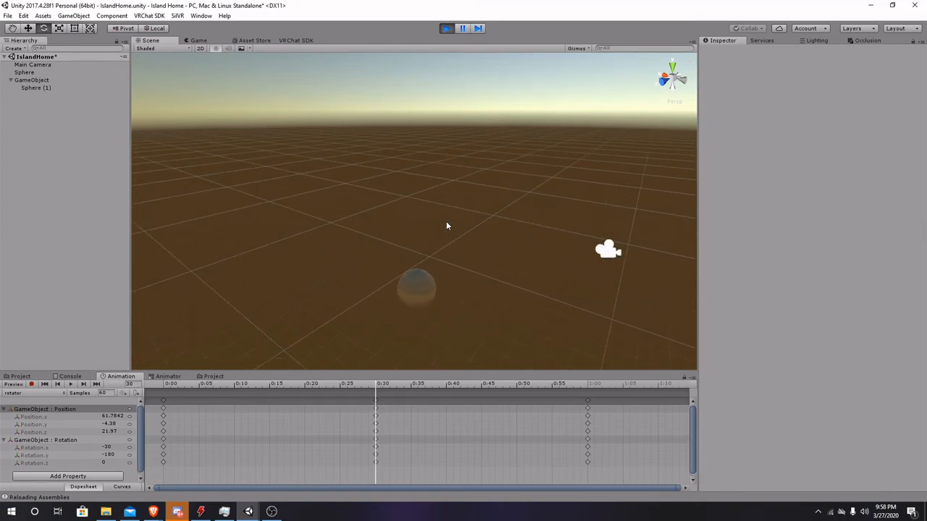
{"action": "scroll", "coordinate": [470, 231], "scroll_direction": "down", "scroll_amount": 2}
{"action": "scroll", "coordinate": [470, 231], "scroll_direction": "down", "scroll_amount": 3}
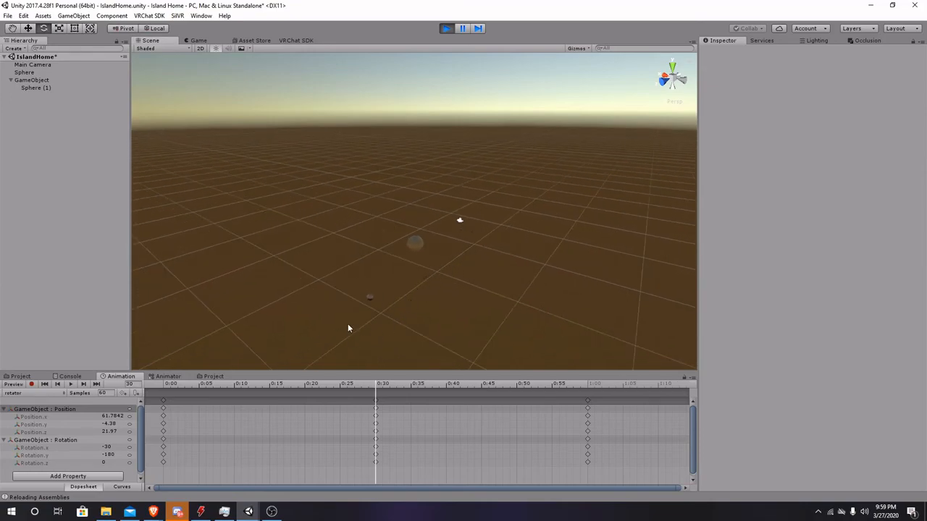
Examine the running tilted orbit from the side, comparing it with the GameObject position track.
{"action": "left_click", "coordinate": [55, 410]}
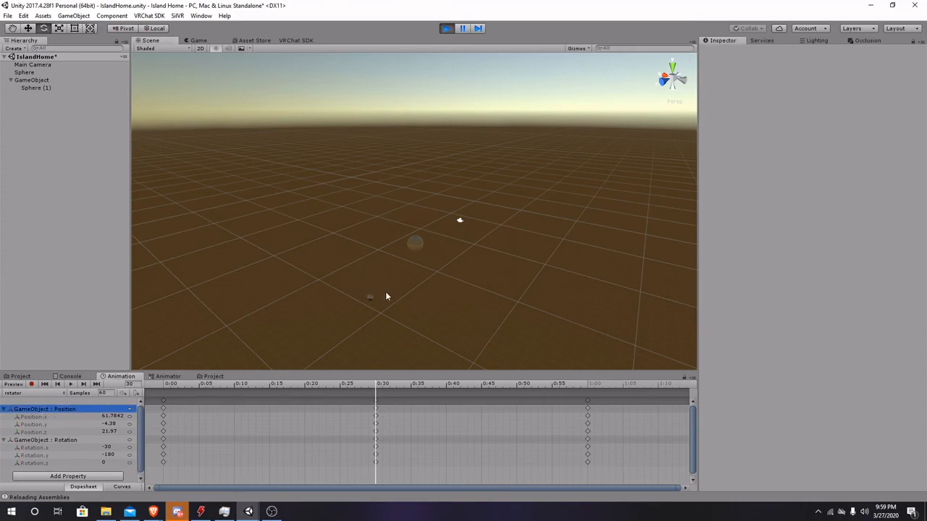
{"action": "scroll", "coordinate": [443, 280], "scroll_direction": "up", "scroll_amount": 5}
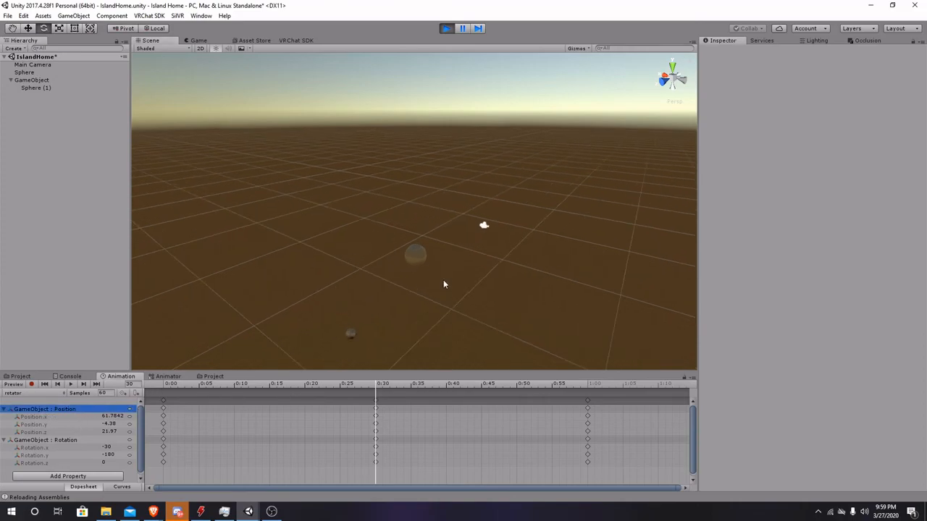
{"action": "middle_click_drag", "start_coordinate": [457, 300], "coordinate": [392, 217]}
{"action": "right_click_drag", "start_coordinate": [397, 244], "coordinate": [398, 224]}
{"action": "middle_click_drag", "start_coordinate": [398, 227], "coordinate": [295, 210]}
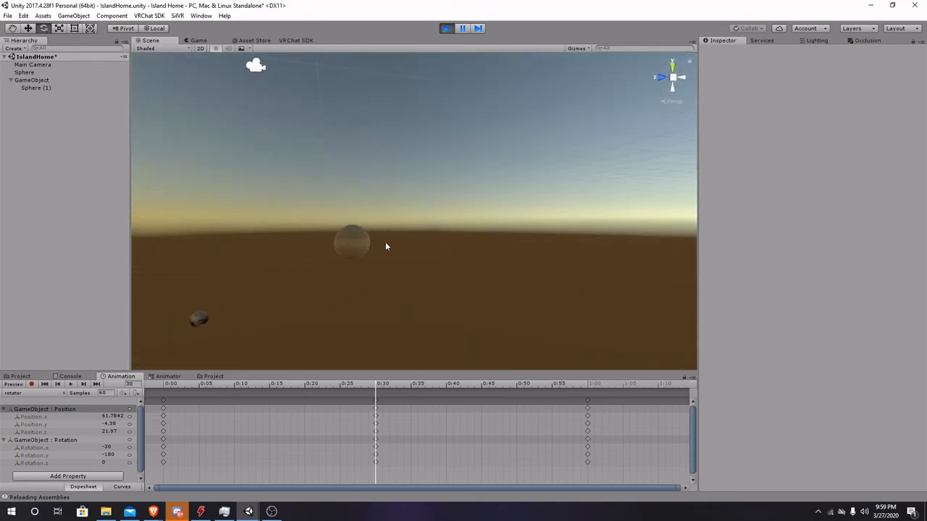
{"action": "middle_click_drag", "start_coordinate": [403, 216], "coordinate": [417, 268]}
{"action": "right_click_drag", "start_coordinate": [418, 267], "coordinate": [396, 284]}
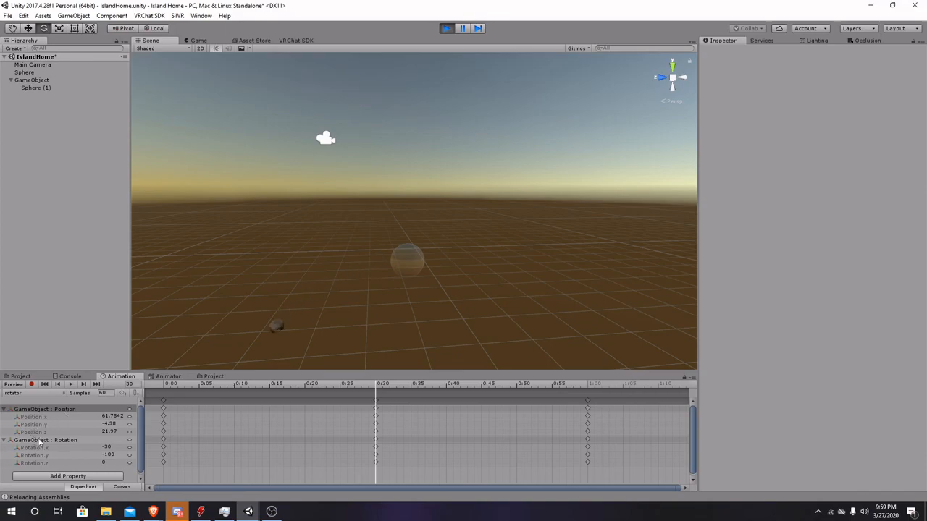